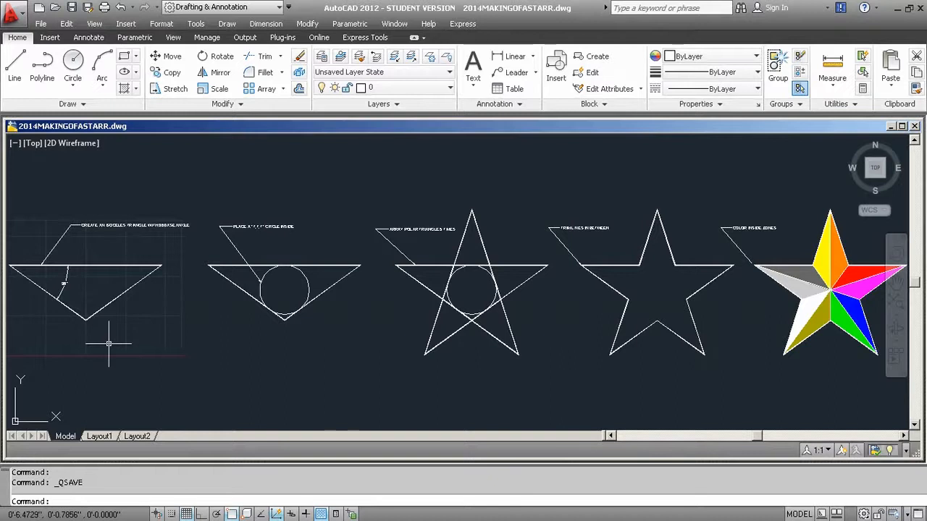
Examine the reference stages of the star construction, from the 36° isosceles triangle through the tangent circle, array and trimming to the coloured star.
scroll(105, 362, up, 3)
middle_drag(293, 360, 306, 369)
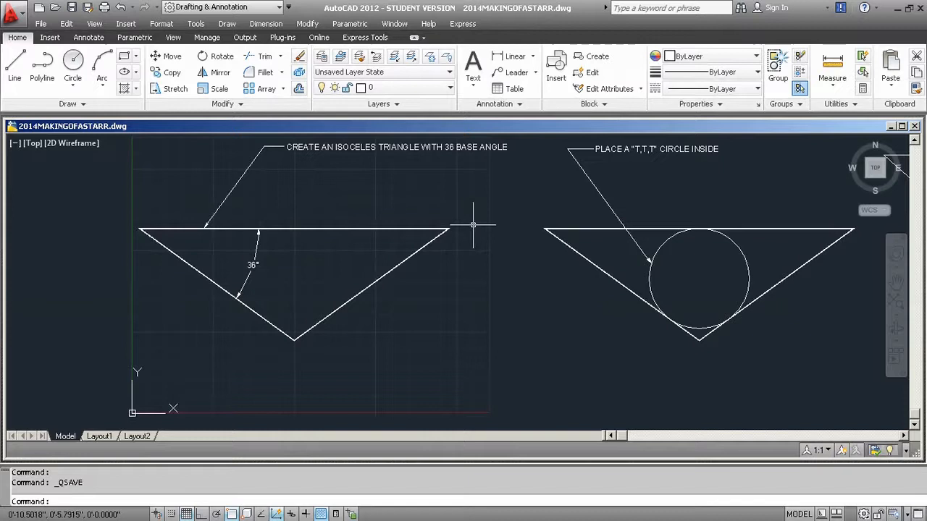
mouse_move(576, 278)
middle_down()
mouse_move(213, 288)
mouse_move(171, 266)
middle_up()
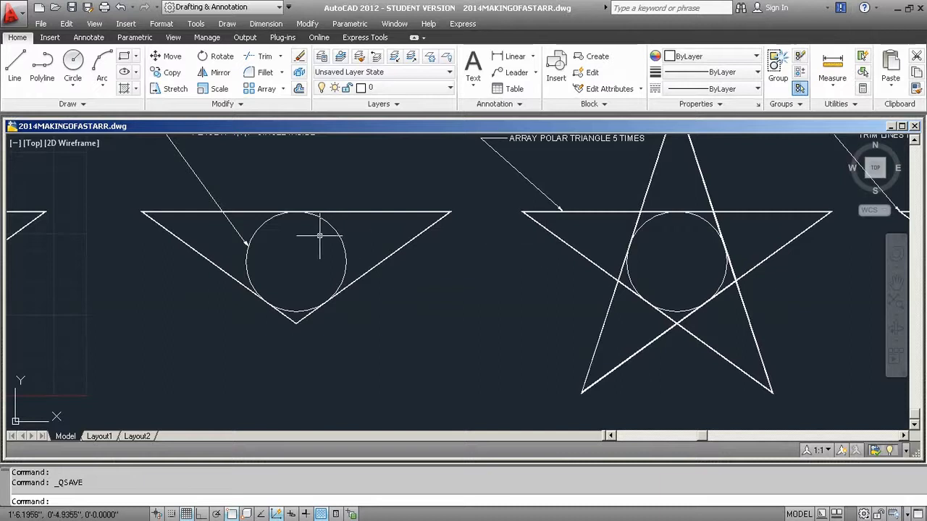
middle_drag(500, 251, 223, 292)
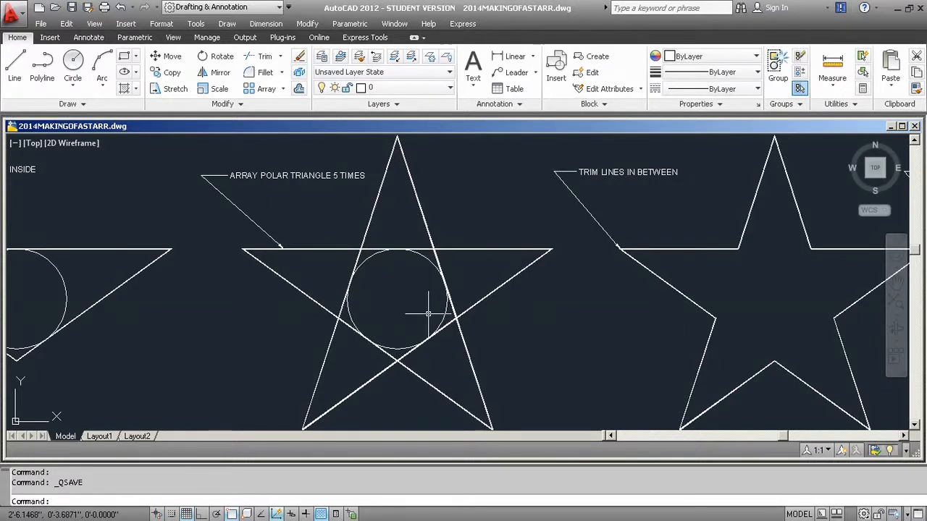
mouse_move(496, 325)
middle_down()
mouse_move(211, 298)
mouse_move(193, 307)
middle_up()
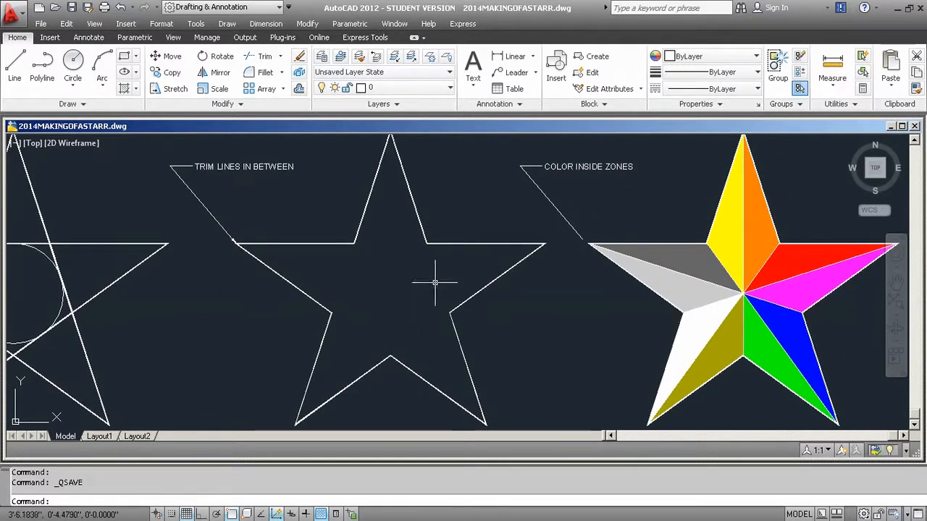
middle_drag(640, 307, 425, 314)
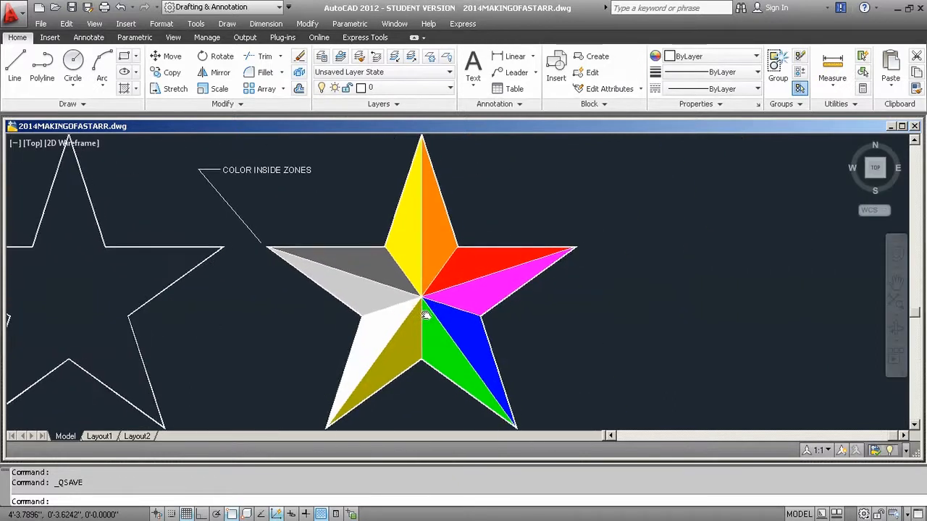
middle_drag(257, 324, 803, 283)
middle_drag(236, 287, 613, 280)
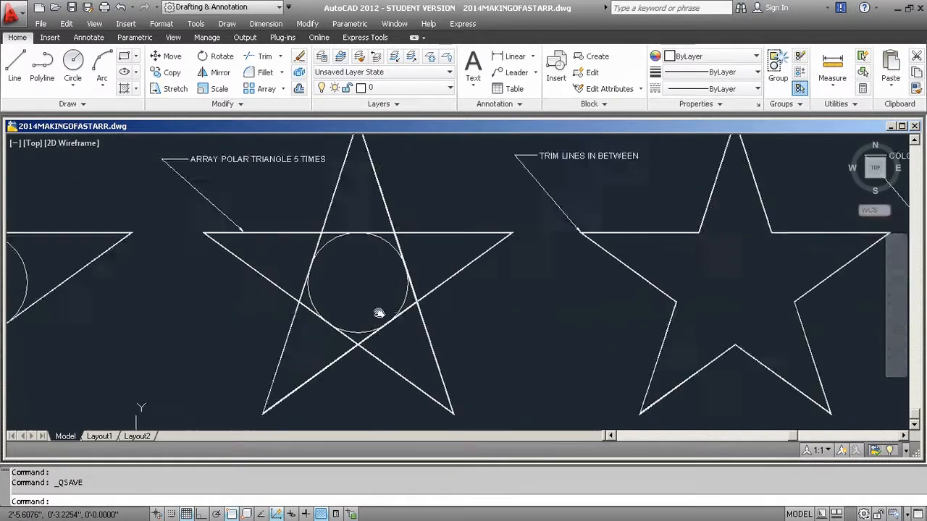
mouse_move(327, 299)
middle_down()
mouse_move(513, 289)
mouse_move(606, 301)
middle_up()
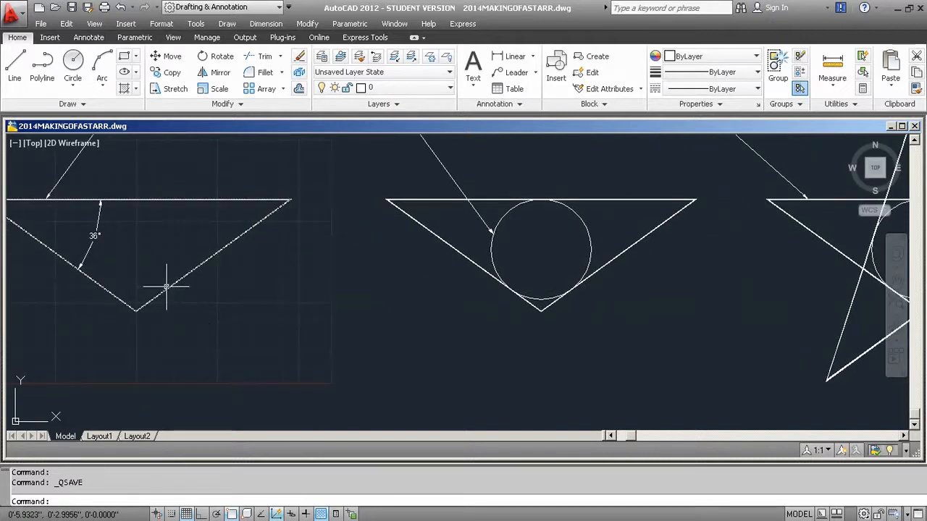
mouse_move(168, 286)
middle_down()
mouse_move(309, 292)
mouse_move(306, 283)
middle_up()
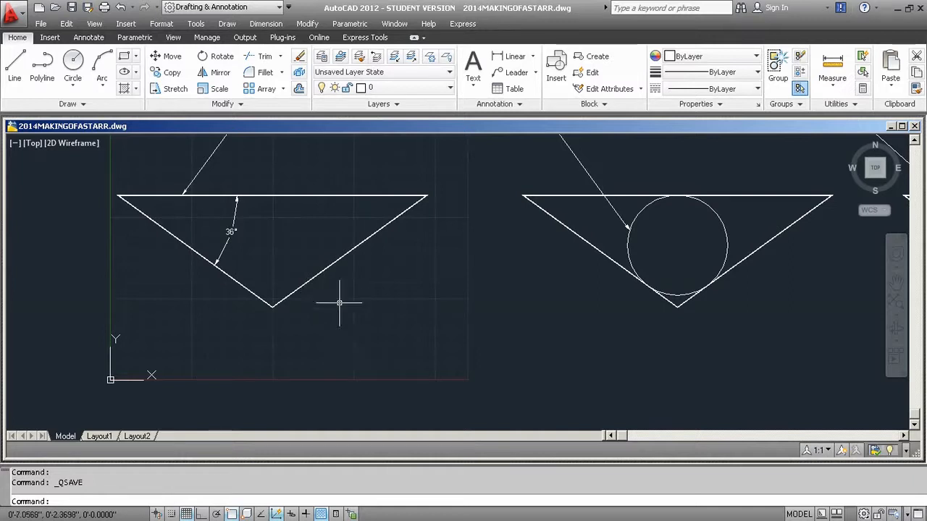
Draw a line from a point in the empty area below the reference triangle, 5 units long at 36° (@5<36).
mouse_move(355, 320)
middle_down()
mouse_move(374, 275)
mouse_move(387, 303)
mouse_move(374, 263)
mouse_move(389, 161)
middle_up()
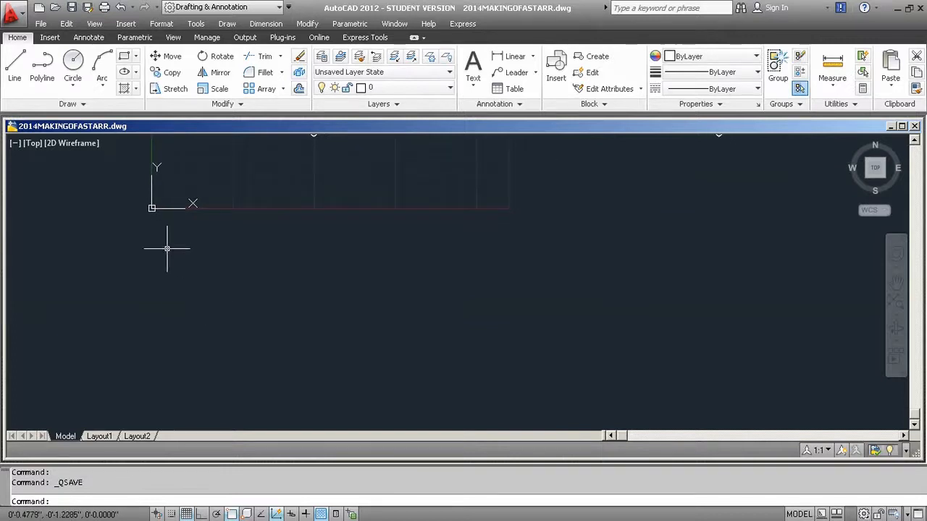
click(16, 77)
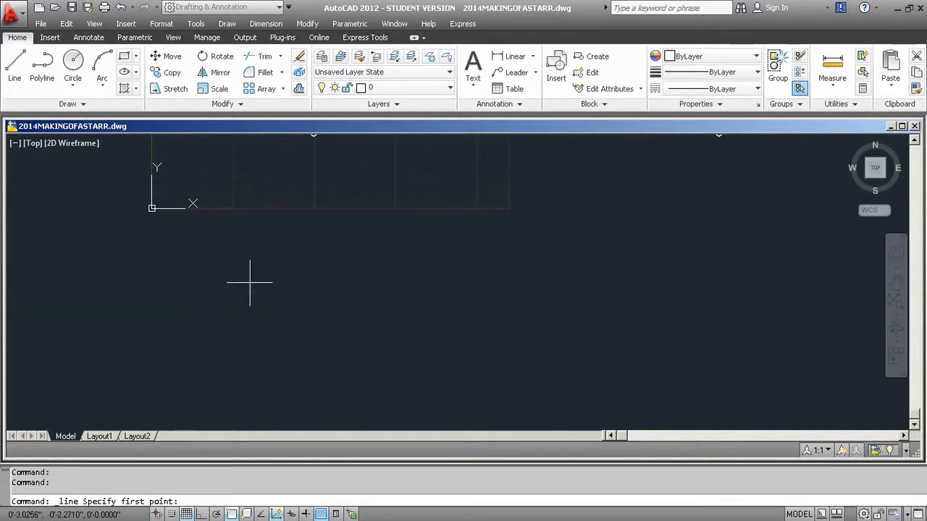
middle_drag(336, 331, 312, 274)
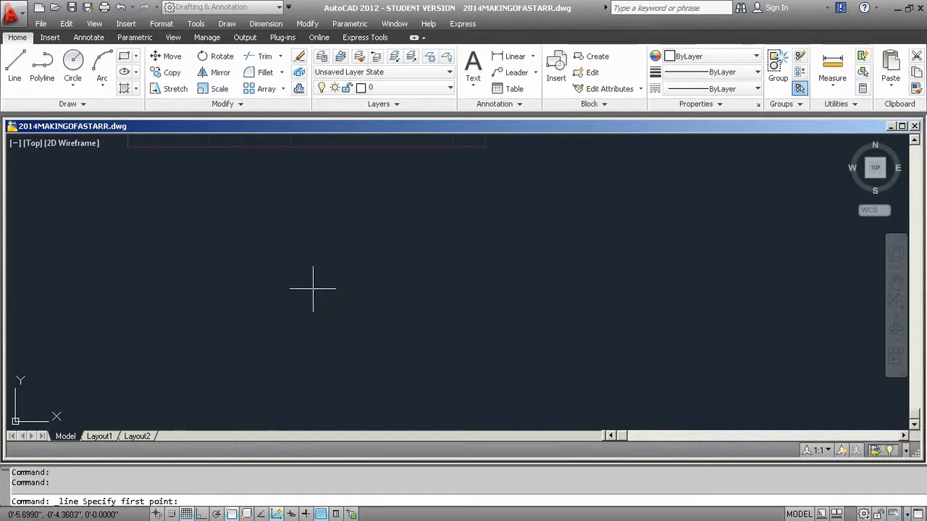
click(304, 288)
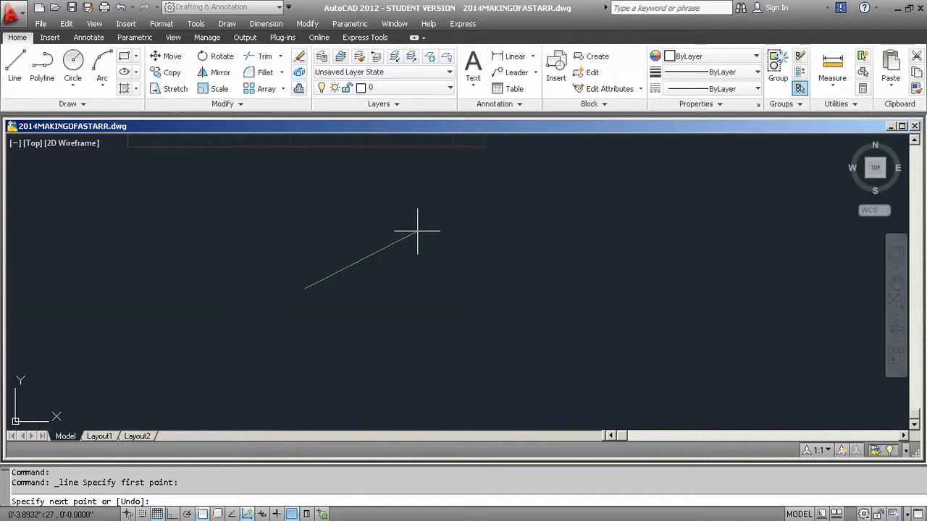
text(@5)
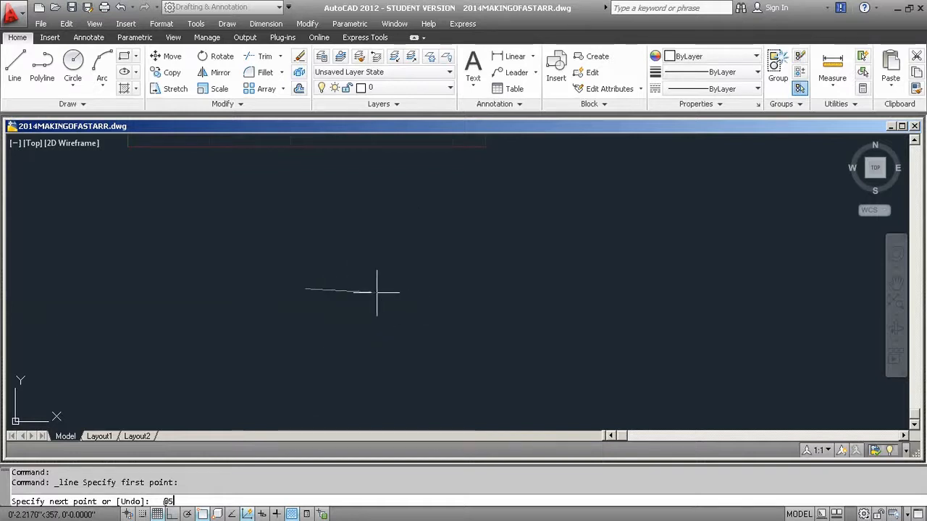
text(<36)
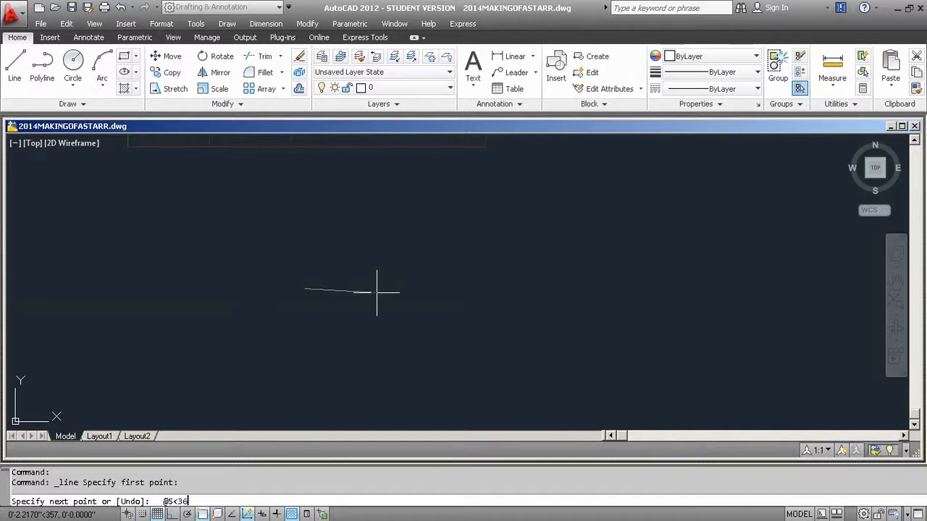
key(Return)
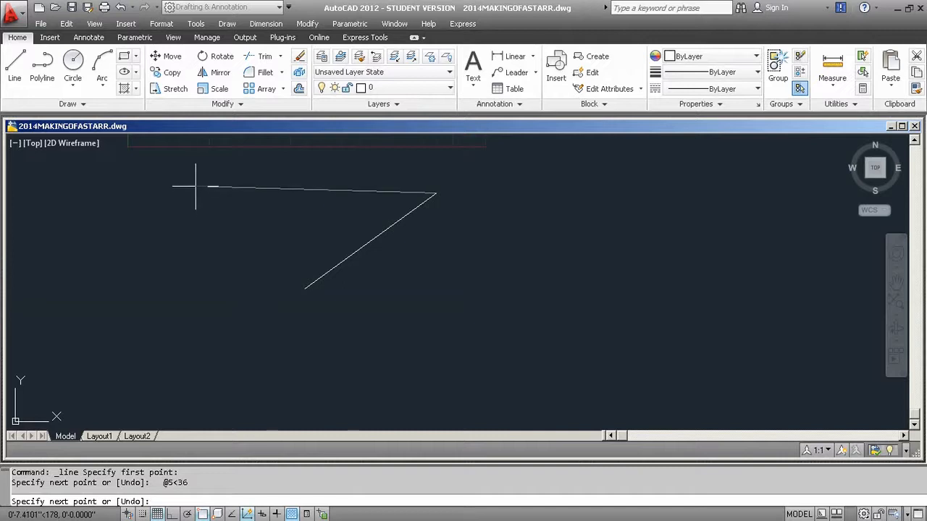
Continue the line 8 units at 180° (@8<180) and close it into an isosceles triangle.
text(@8<180)
key(Return)
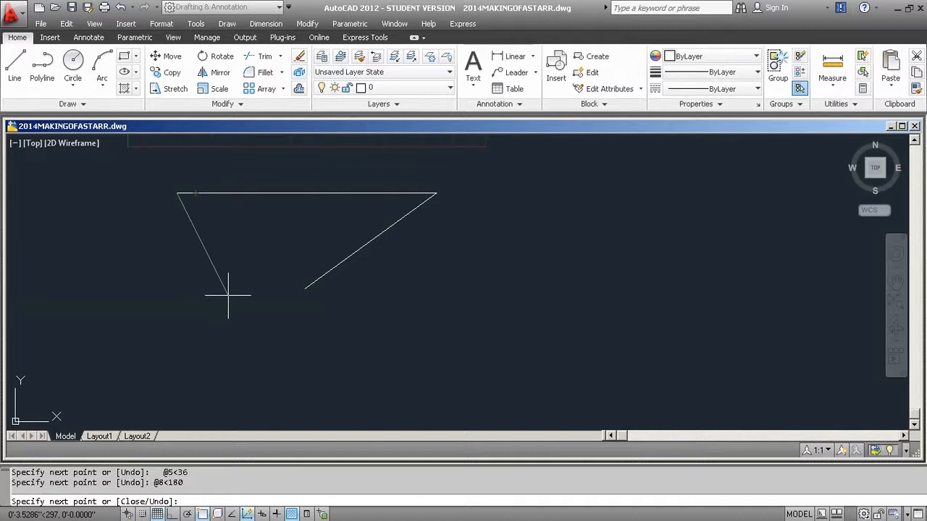
text(c)
key(Return)
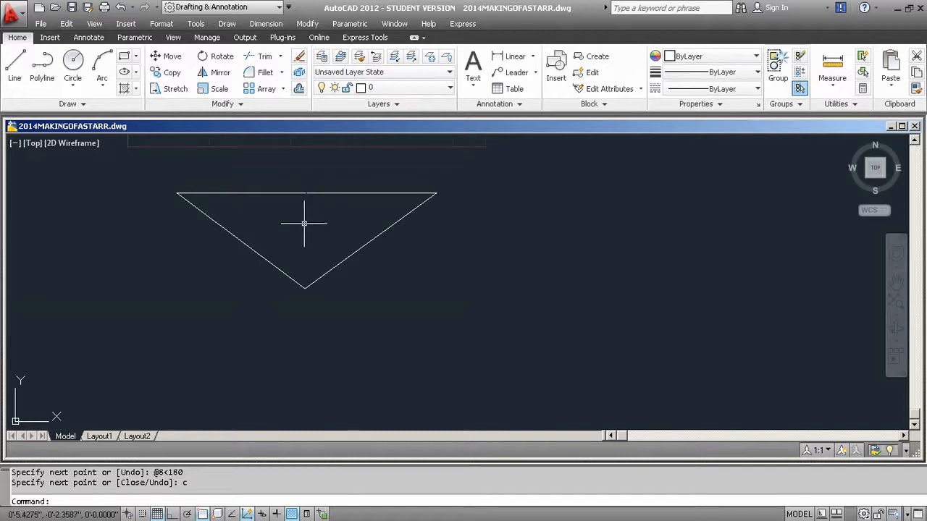
Draw a Tan, Tan, Tan circle inside the triangle, touching all three of its sides.
click(74, 88)
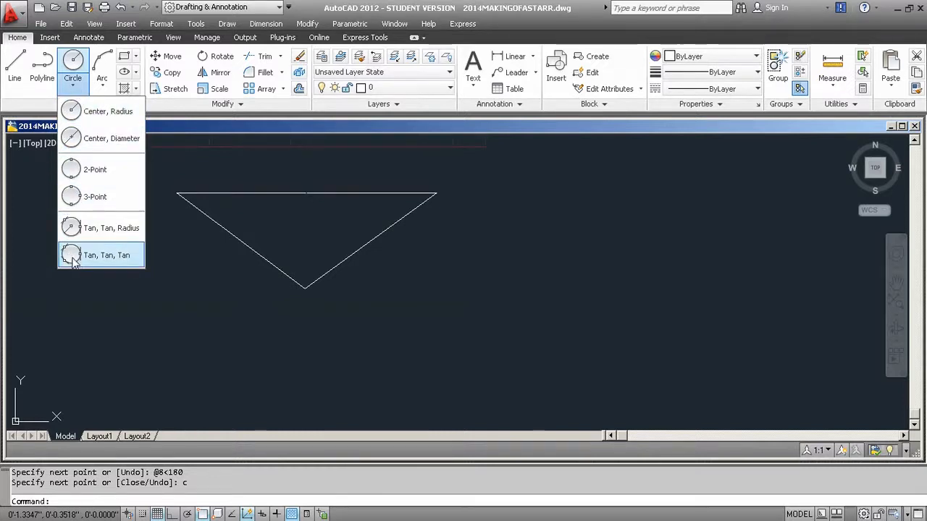
click(101, 254)
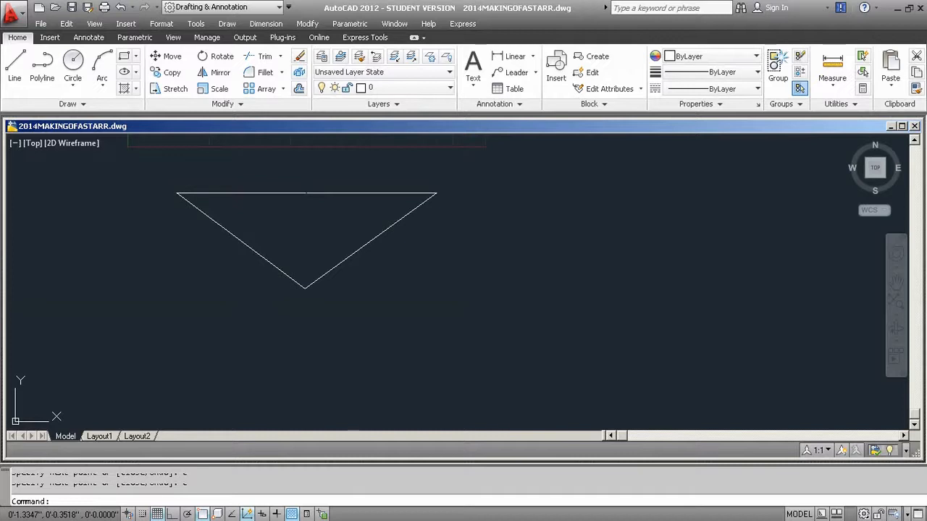
click(74, 257)
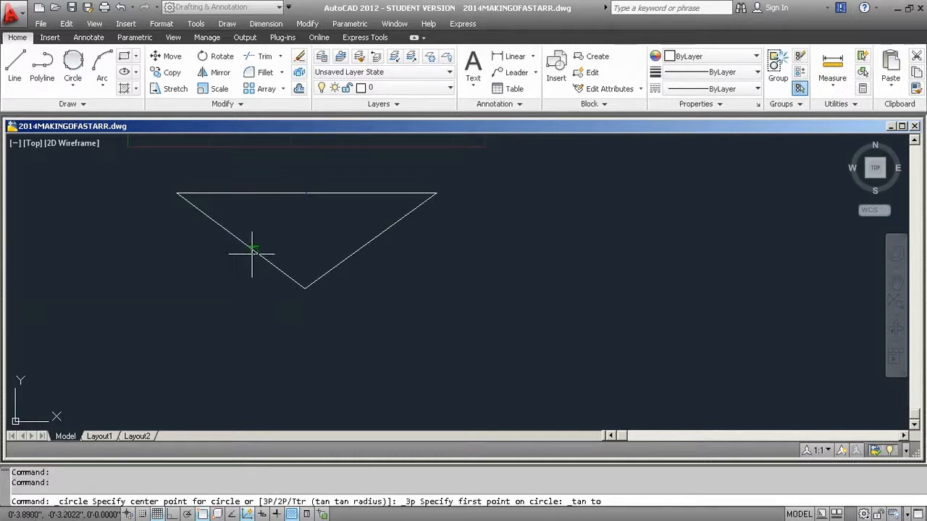
click(247, 250)
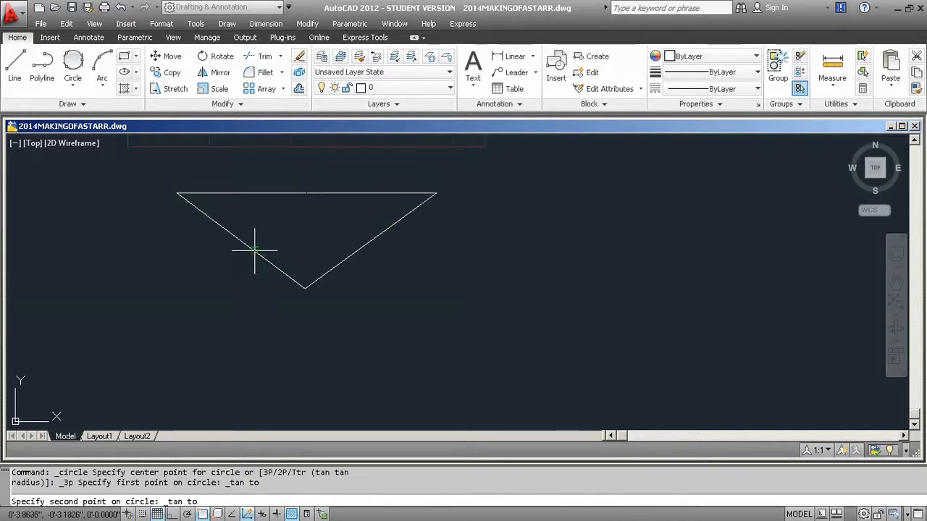
click(360, 247)
click(306, 193)
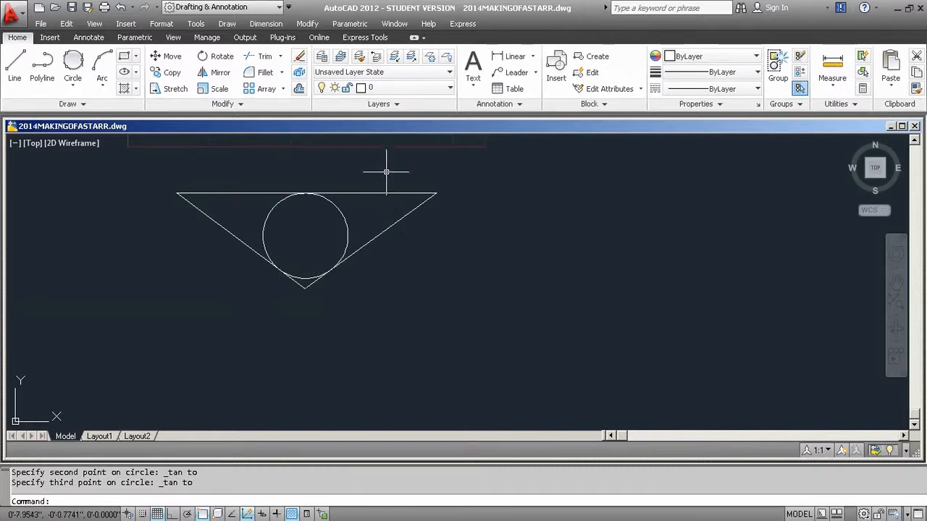
click(258, 88)
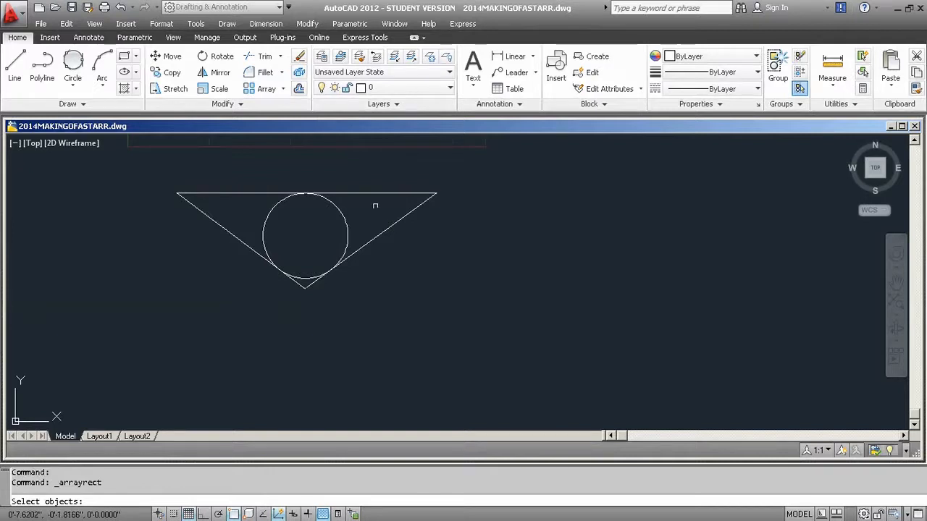
click(432, 236)
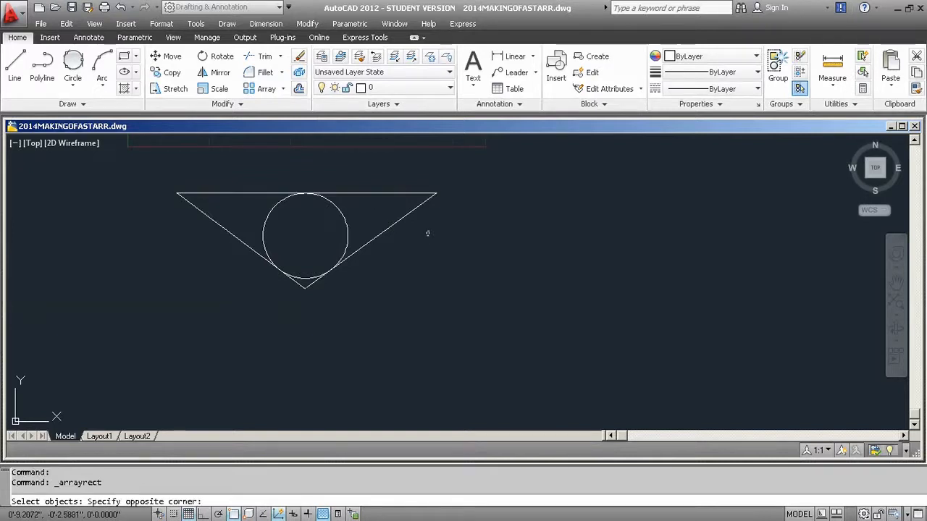
click(382, 186)
click(218, 224)
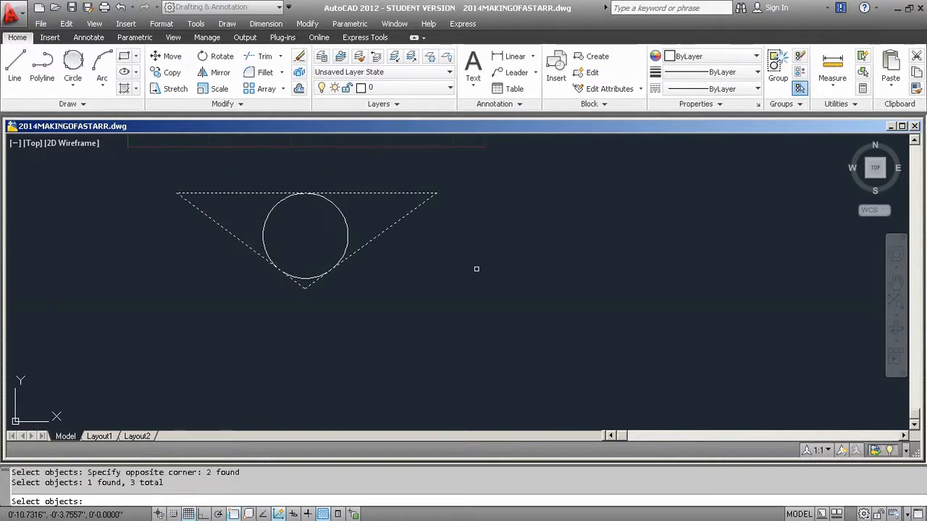
key(Return)
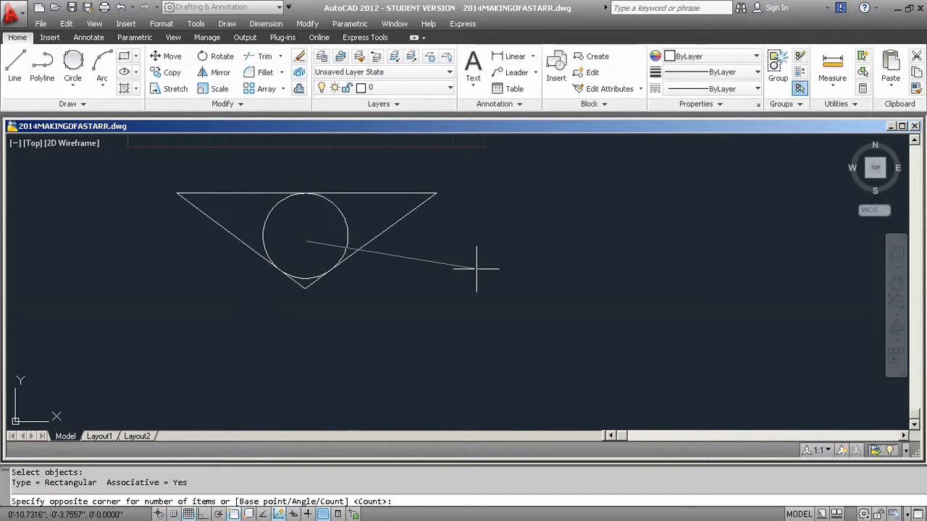
text(5)
key(Return)
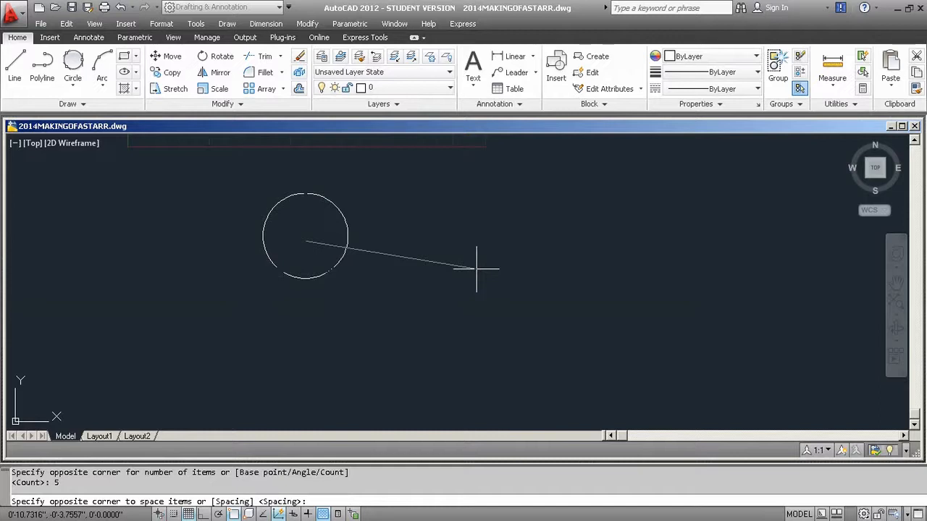
key(Escape)
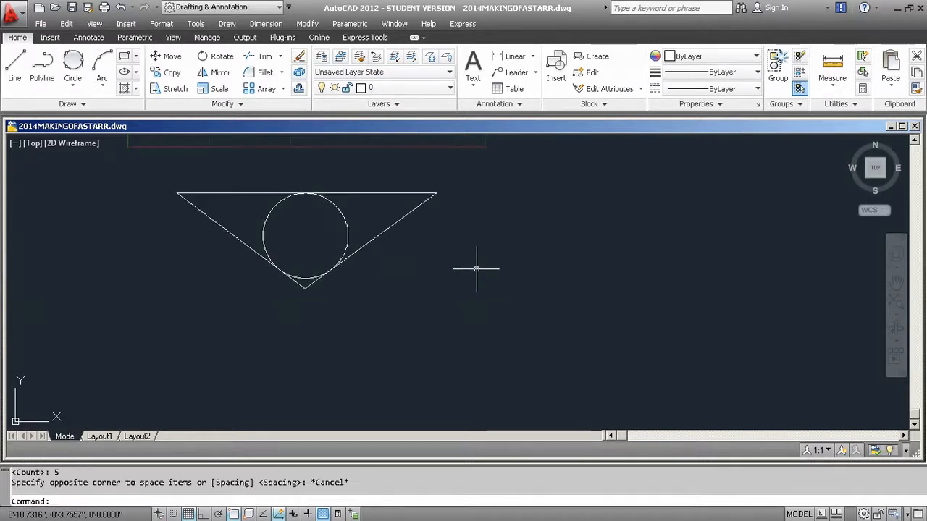
Polar-array the triangle's three sides around the inscribed circle's centre, with 5 items filling 360°.
click(283, 89)
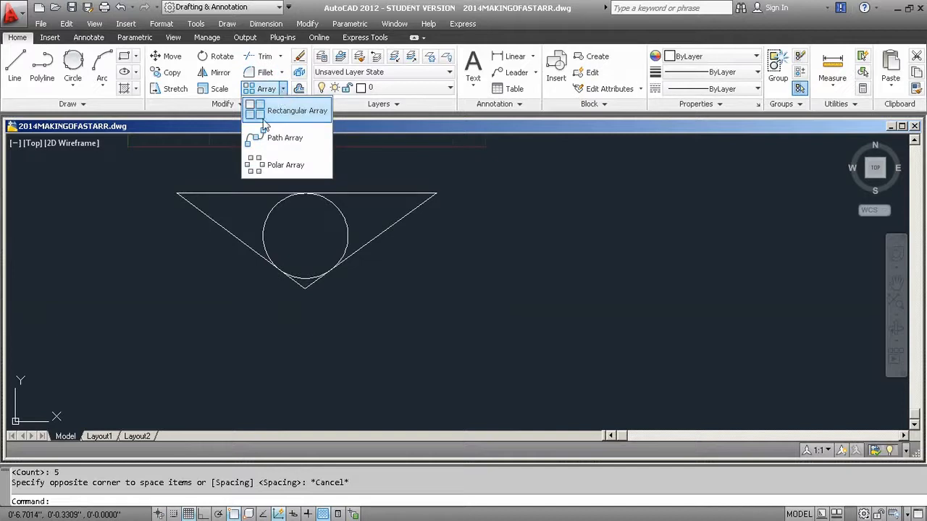
click(254, 165)
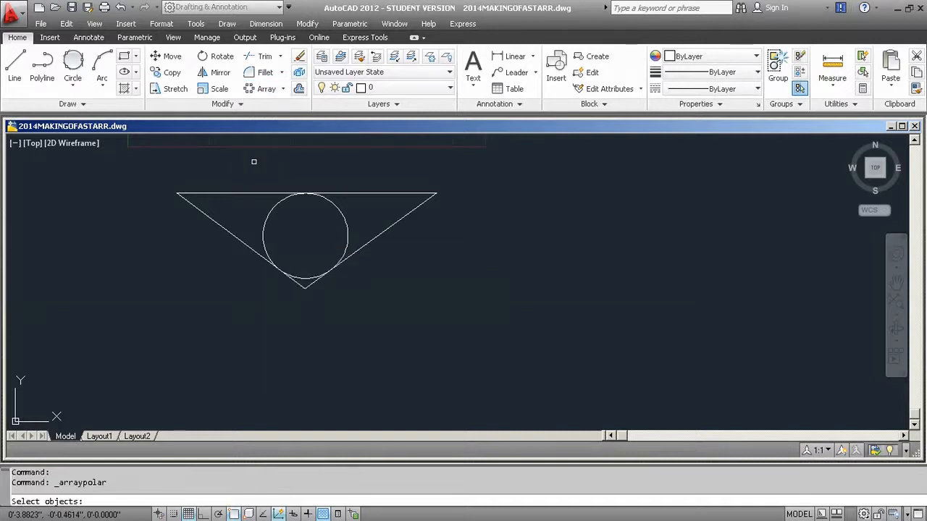
click(430, 240)
click(389, 186)
click(218, 223)
key(Return)
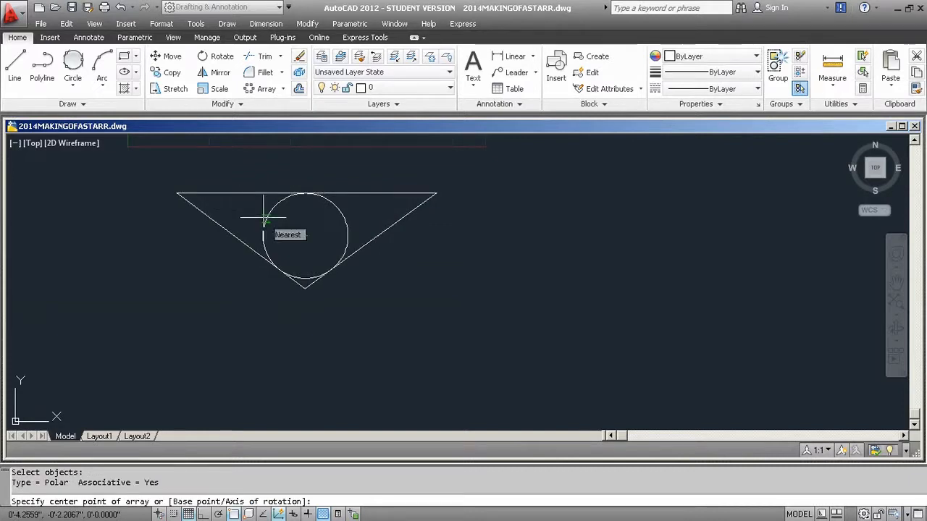
click(305, 235)
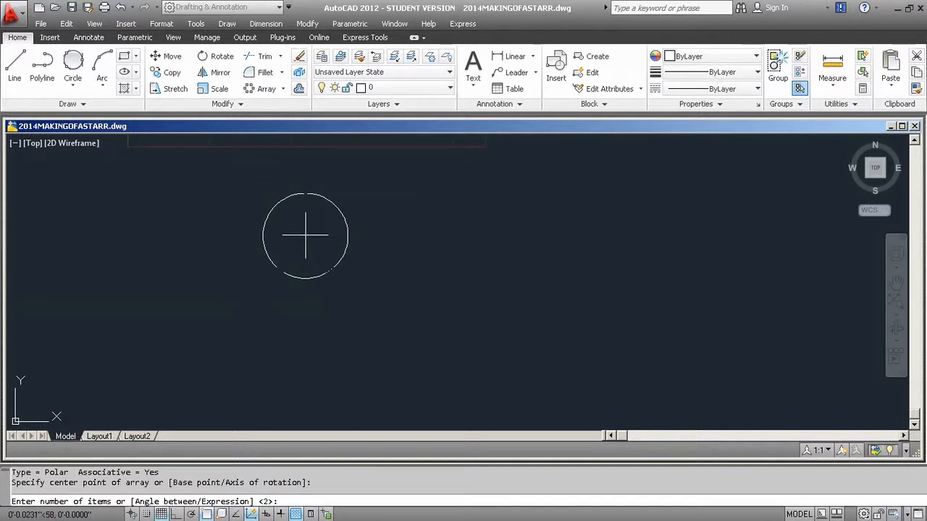
text(5)
key(Return)
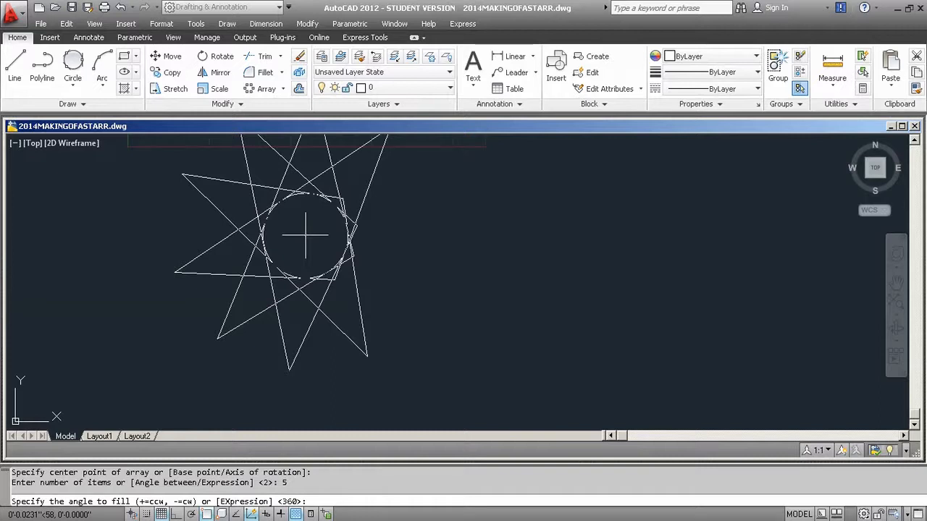
key(Return)
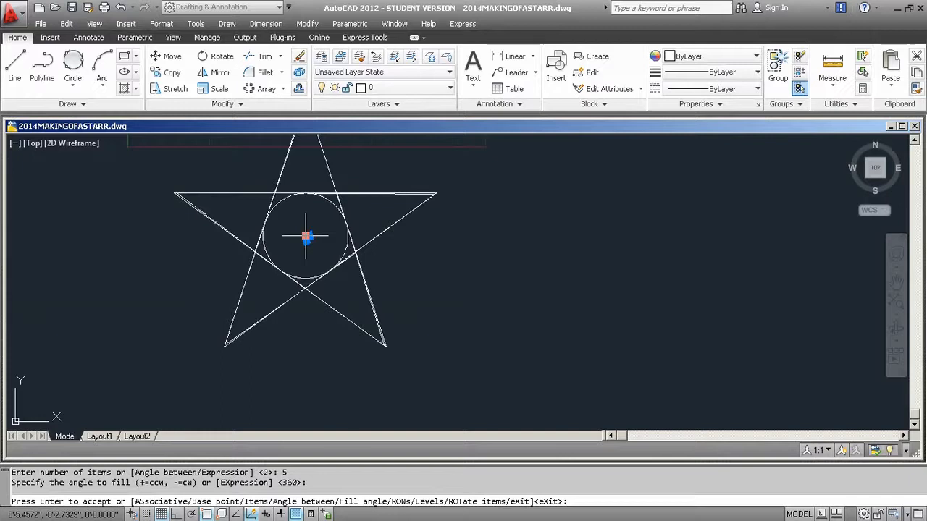
middle_drag(306, 236, 305, 286)
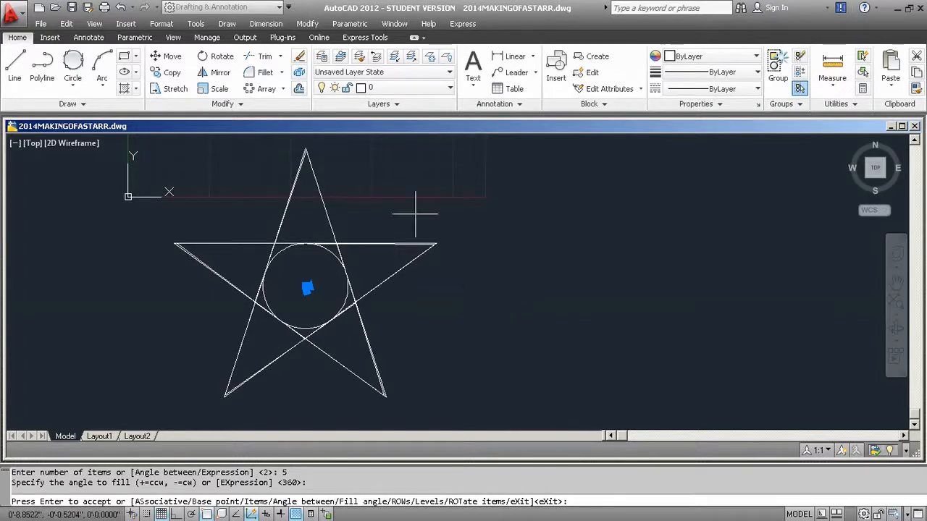
Draw connected lines from the circle's centre to the star's right tip, upper-right inner corner, centre, top tip, upper-left inner corner and back to the centre.
click(15, 65)
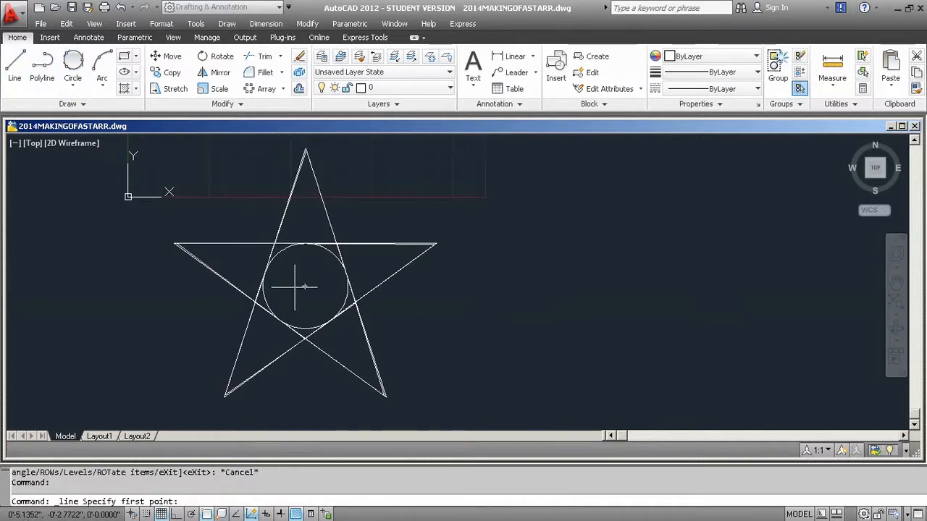
click(302, 287)
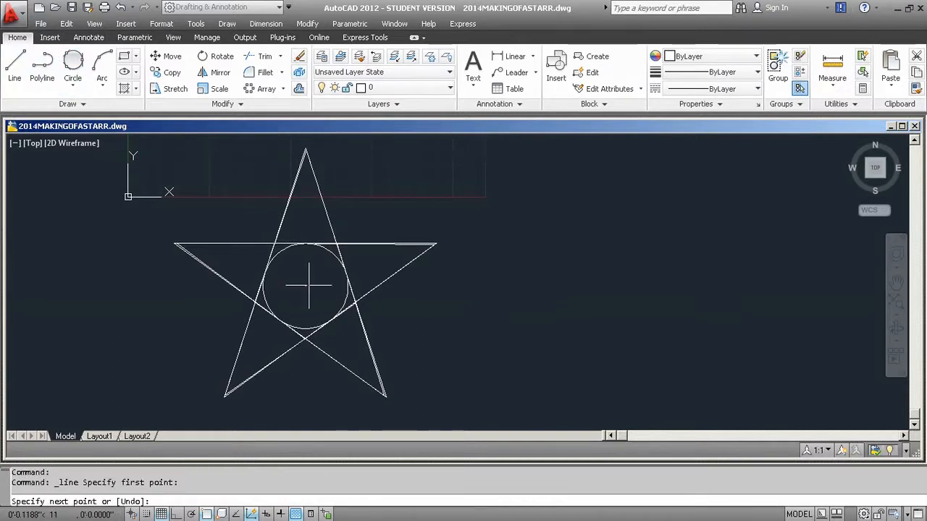
click(435, 246)
click(336, 245)
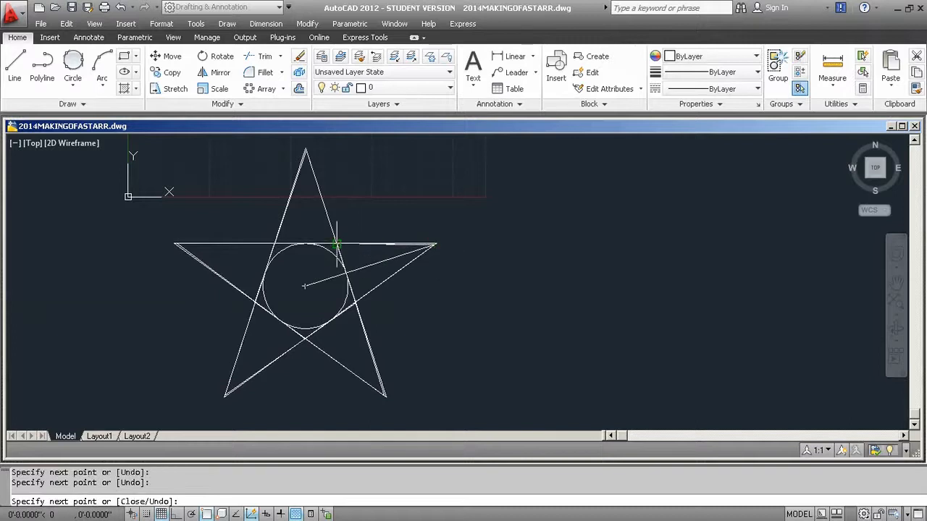
click(305, 286)
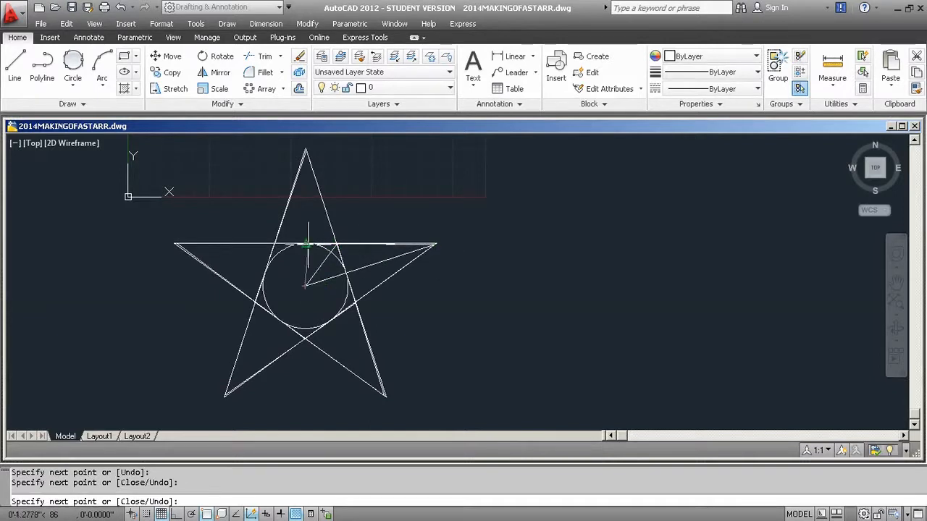
click(307, 152)
click(273, 243)
click(306, 286)
Continue the lines through the left tip, lower-left inner corner, centre, bottom-left tip, bottom inner corner and centre, ending at the bottom-right tip.
click(177, 243)
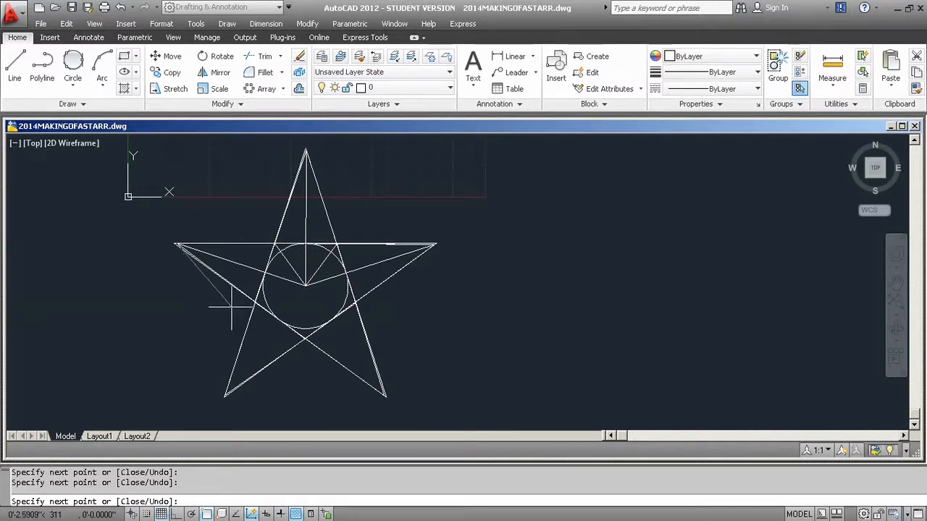
click(259, 300)
click(305, 286)
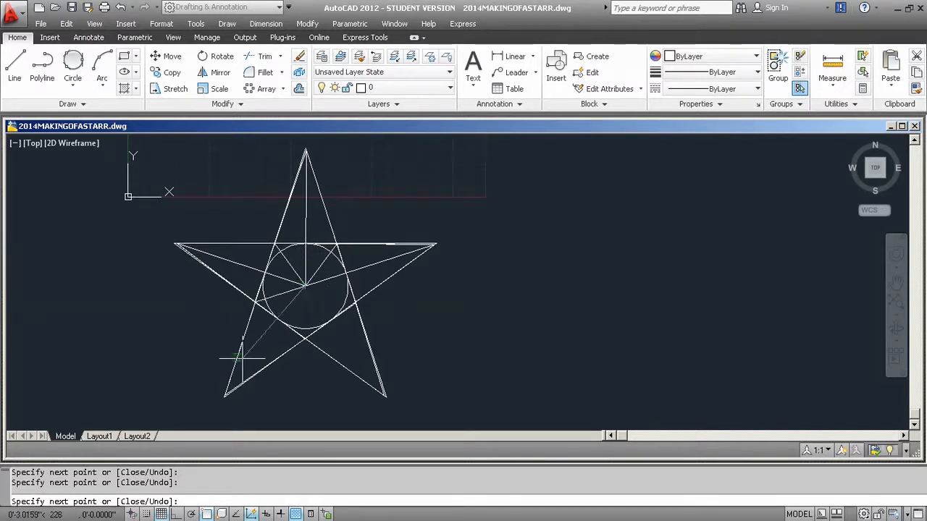
click(226, 393)
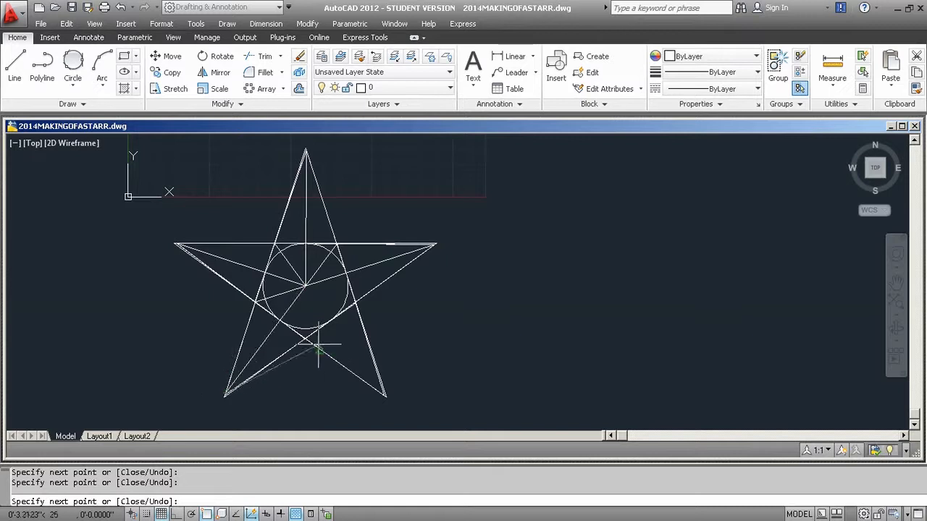
click(306, 337)
click(305, 286)
click(386, 396)
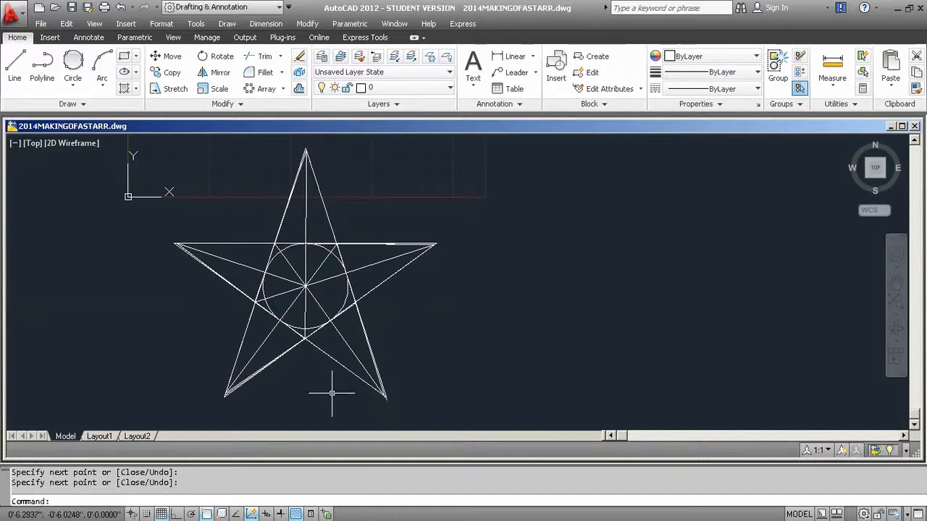
key(Return)
Erase the inscribed circle at the star's centre.
click(262, 290)
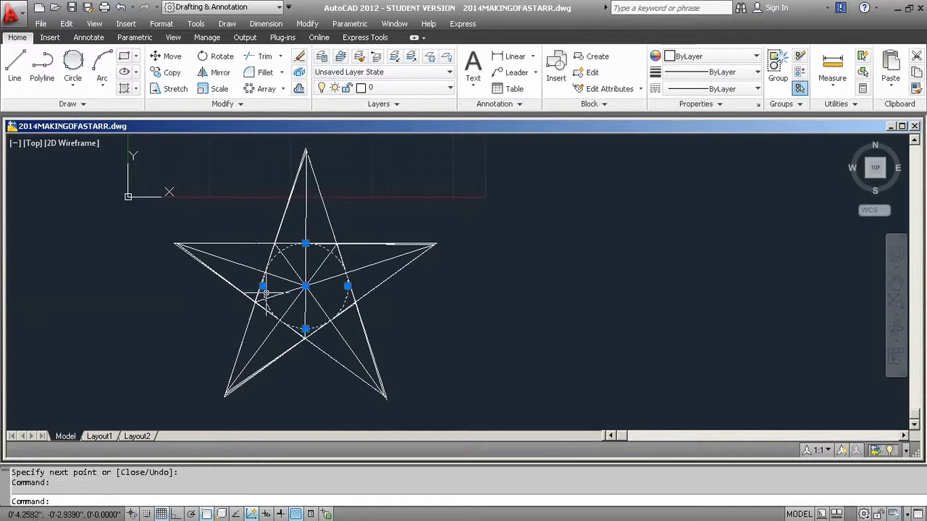
key(Delete)
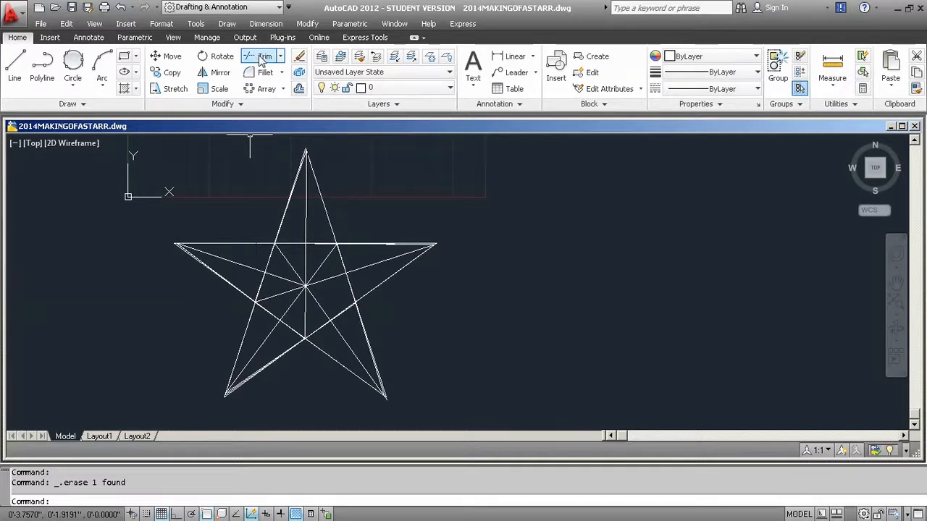
Try to trim the star's inner segments near the upper-left inner corner, using the star's lines as cutting edges.
click(263, 57)
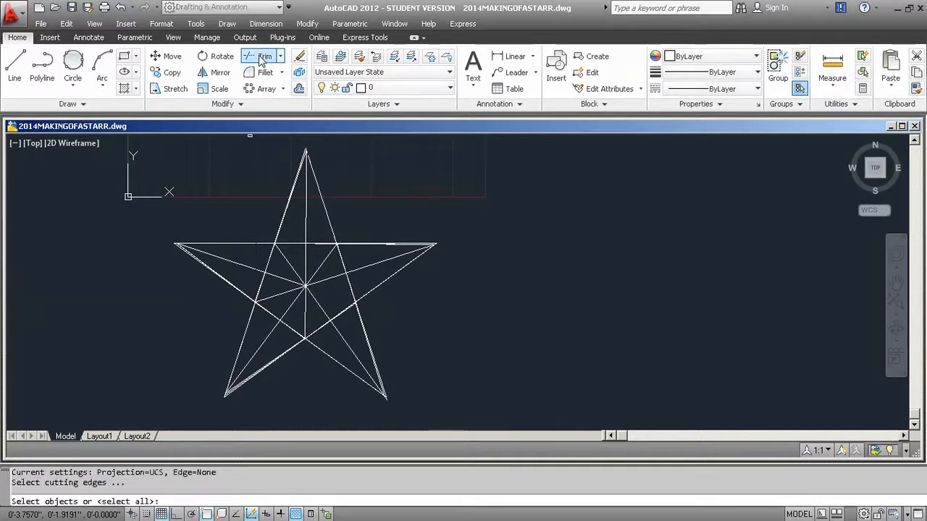
click(474, 375)
click(181, 232)
key(Return)
click(322, 243)
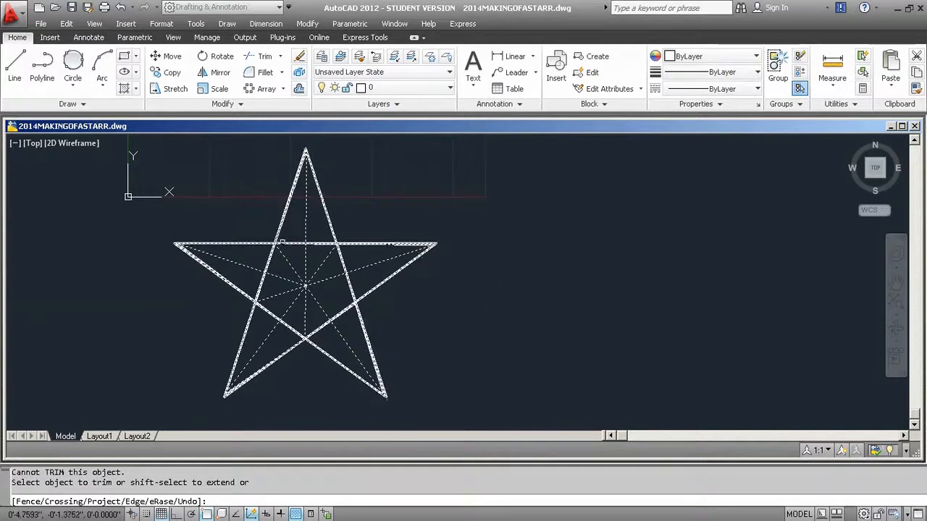
click(289, 242)
click(278, 261)
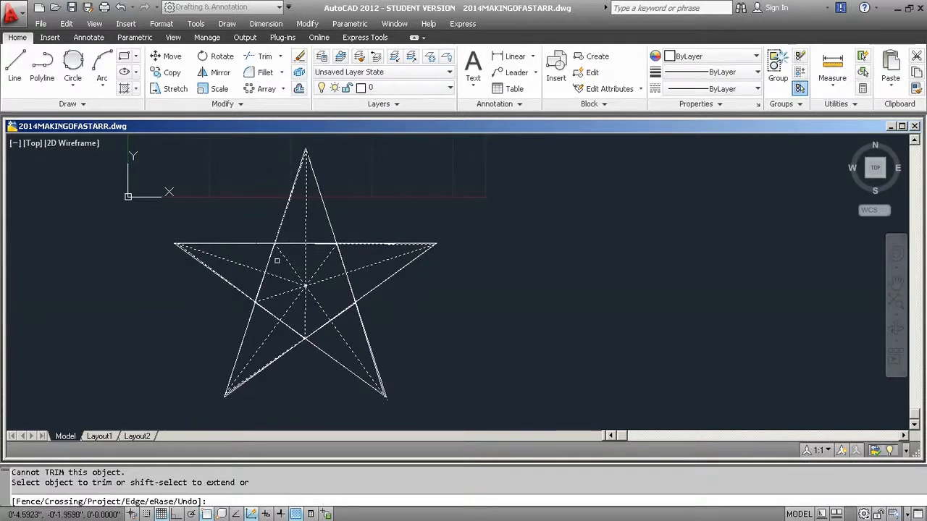
click(269, 257)
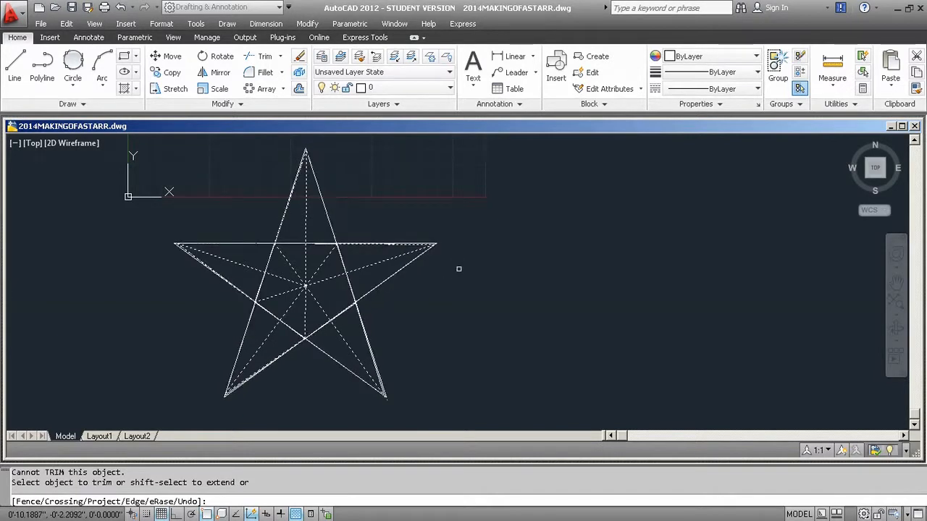
key(Return)
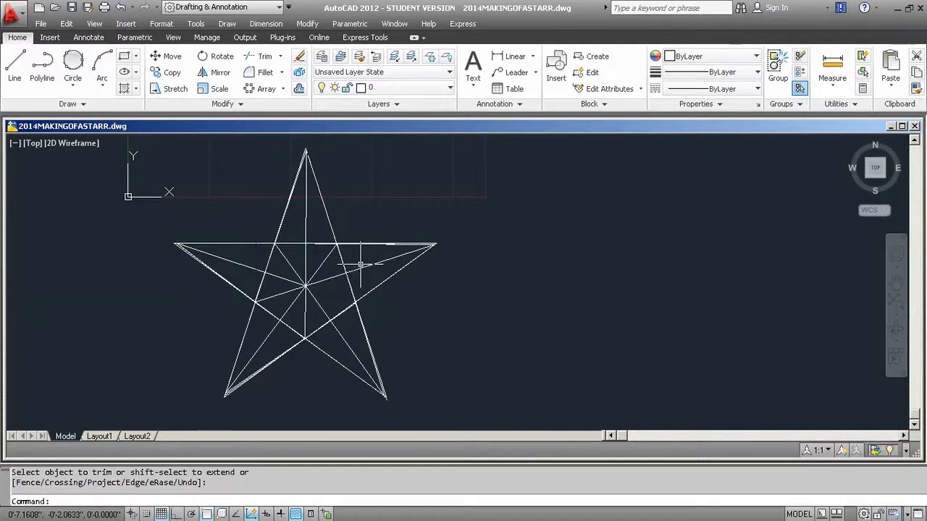
Try again to trim the inner segment on the star's right side, with the star's lines reselected as cutting edges.
scroll(372, 298, down, 2)
middle_drag(373, 299, 326, 334)
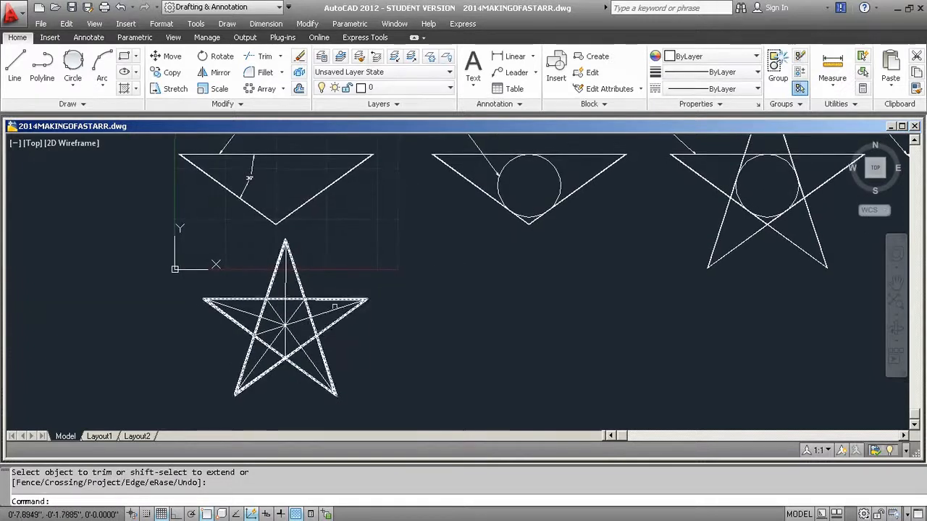
click(280, 57)
click(250, 82)
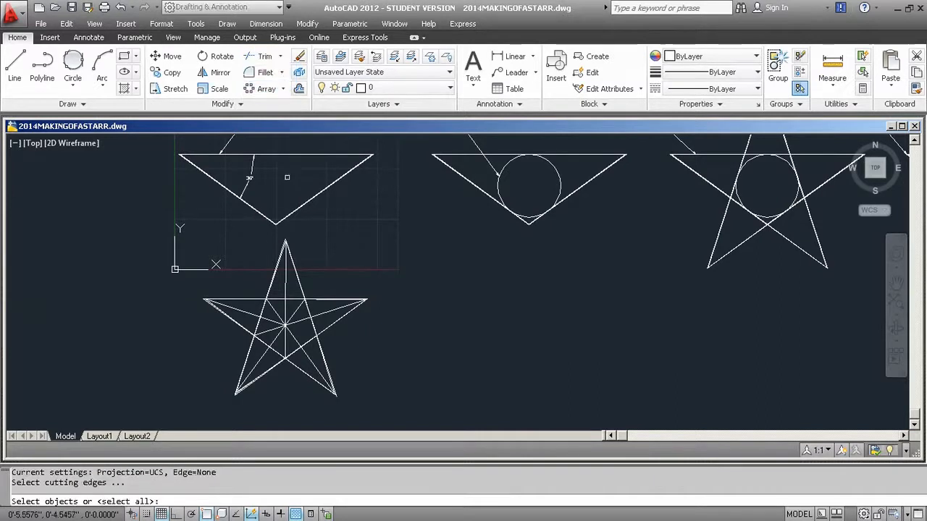
click(367, 375)
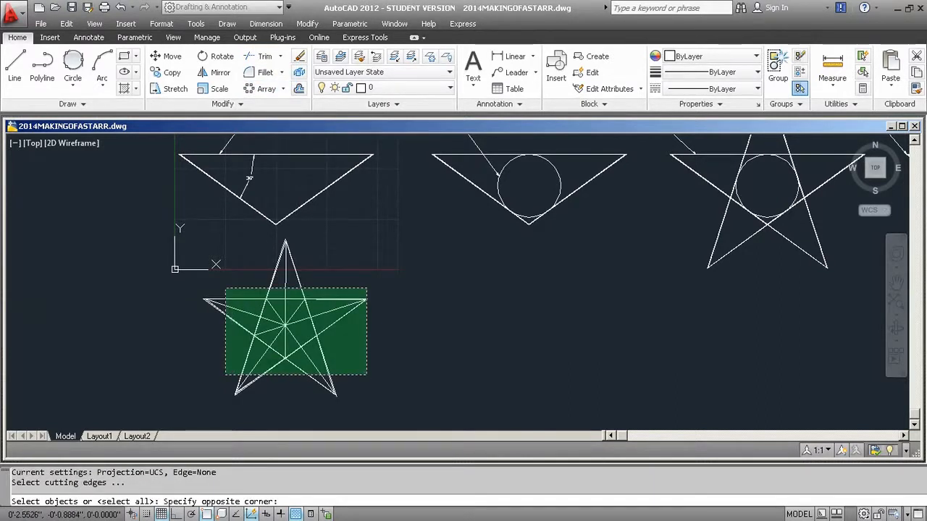
click(233, 299)
key(Return)
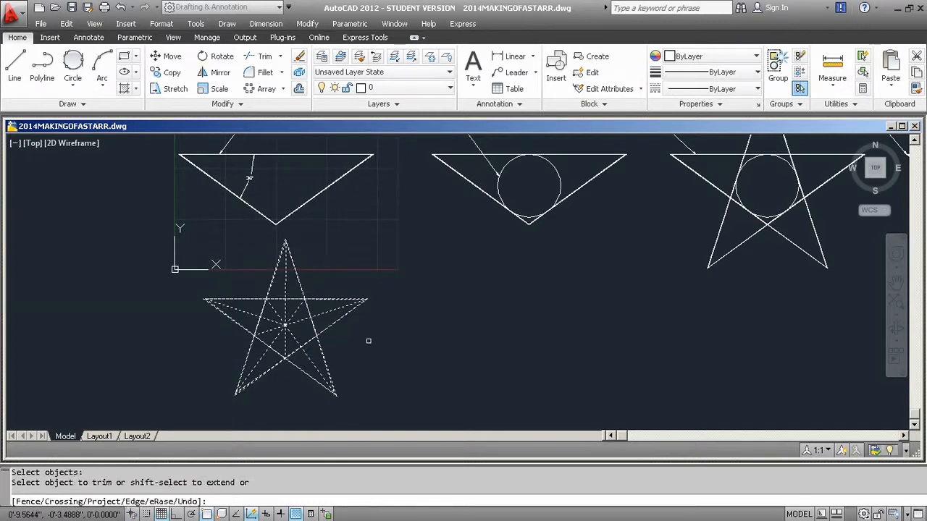
scroll(319, 328, up, 3)
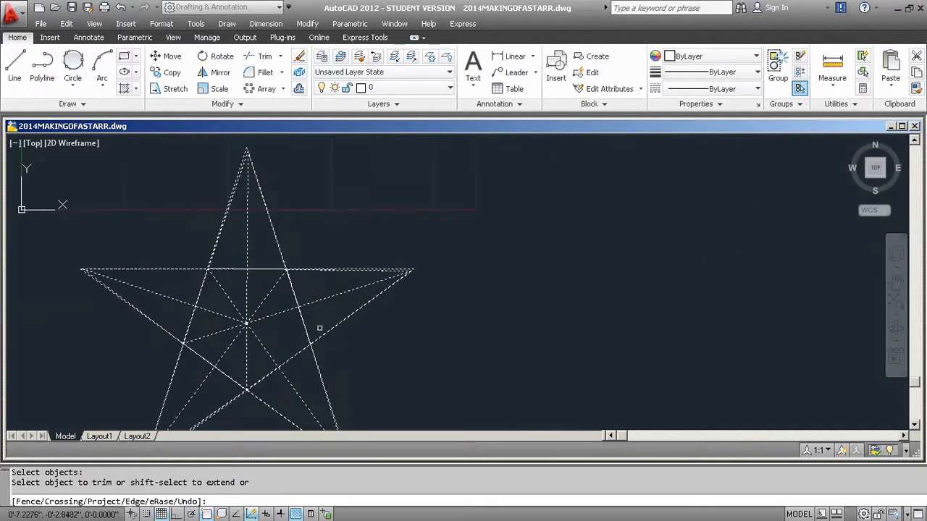
scroll(319, 328, up, 2)
click(300, 334)
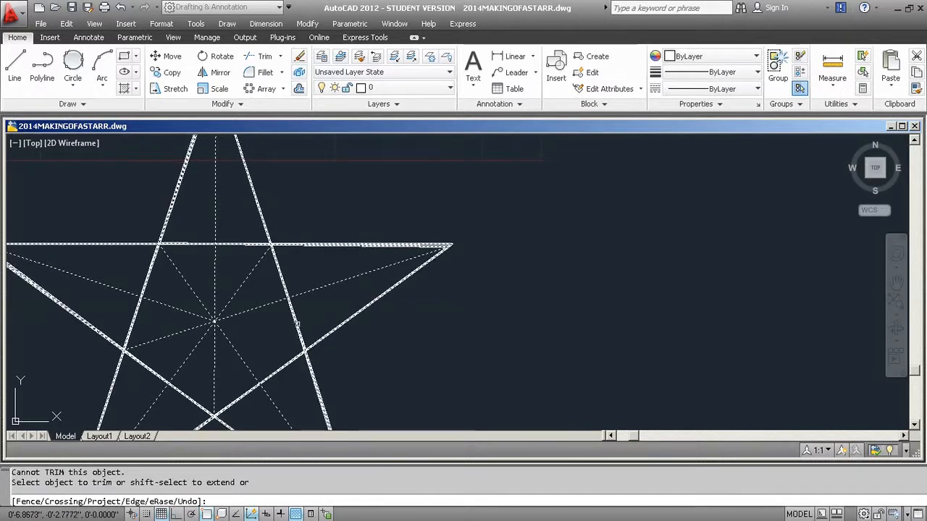
click(296, 327)
click(304, 332)
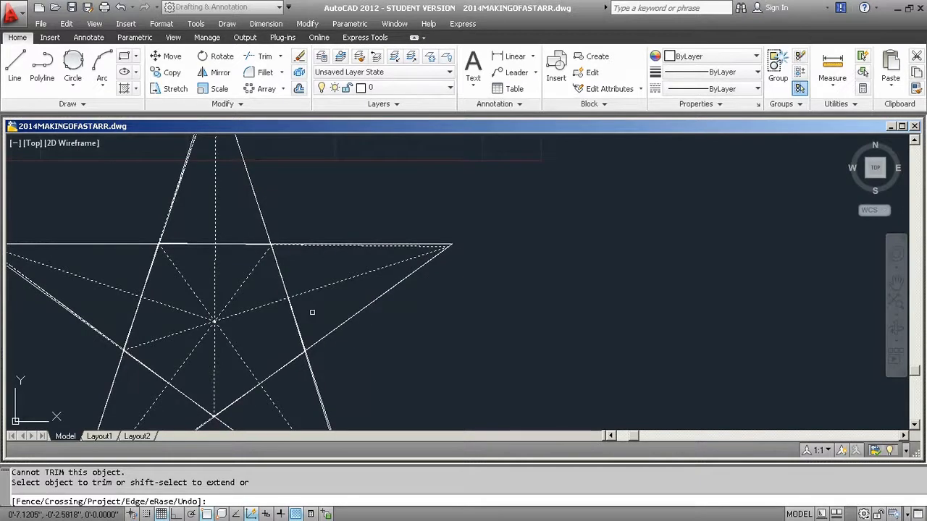
scroll(312, 313, down, 2)
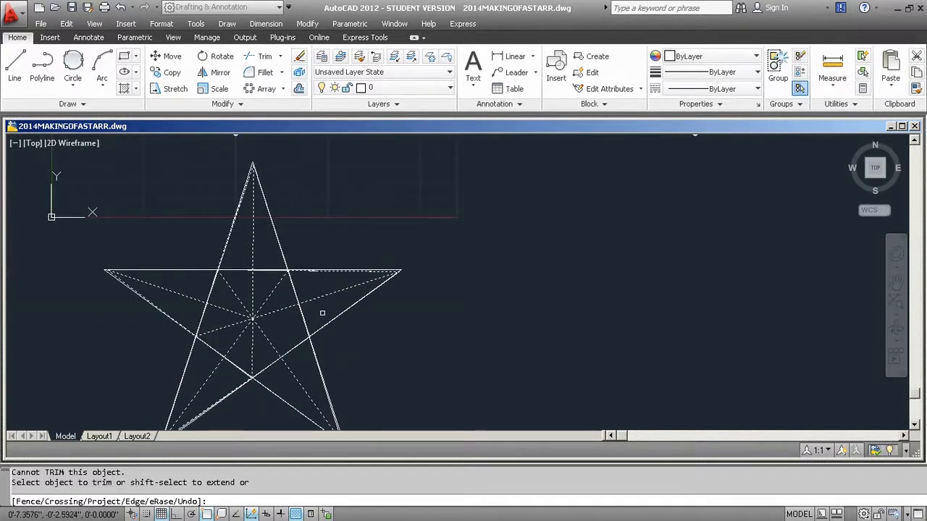
scroll(323, 314, up, 2)
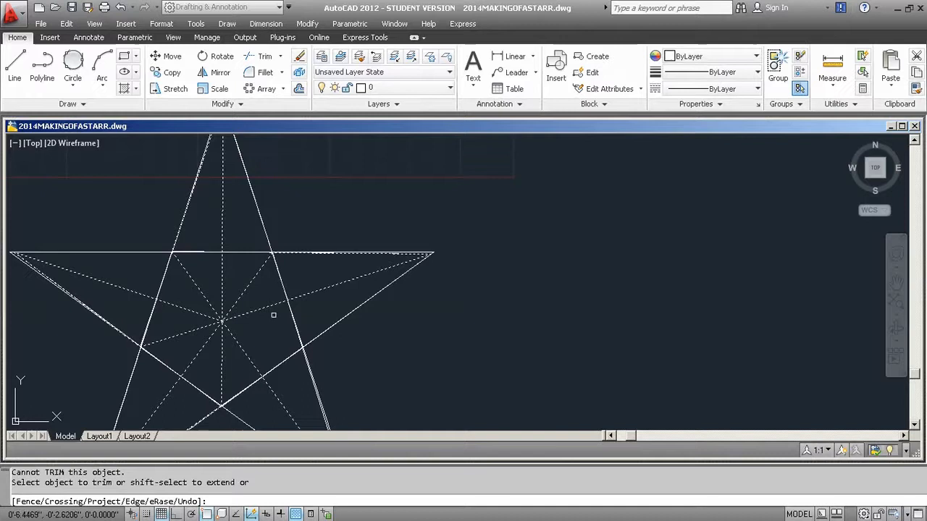
click(295, 316)
click(280, 318)
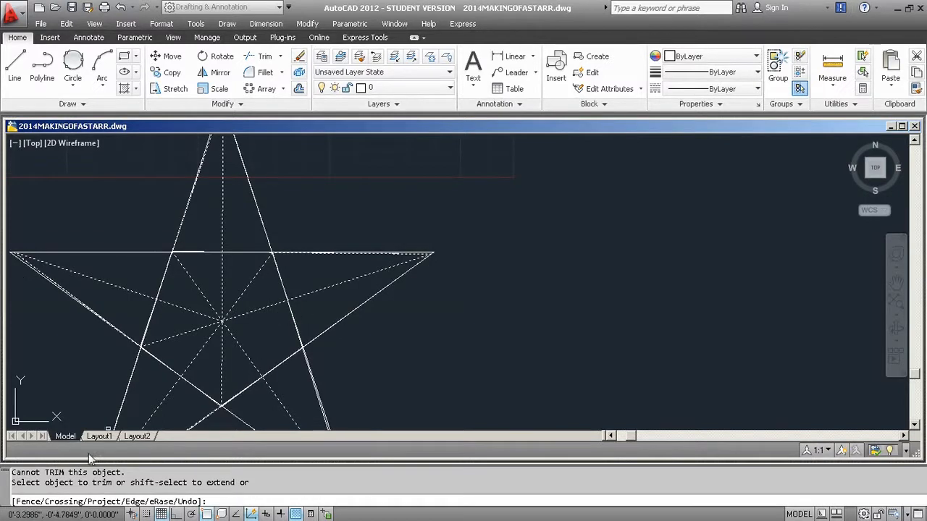
click(81, 480)
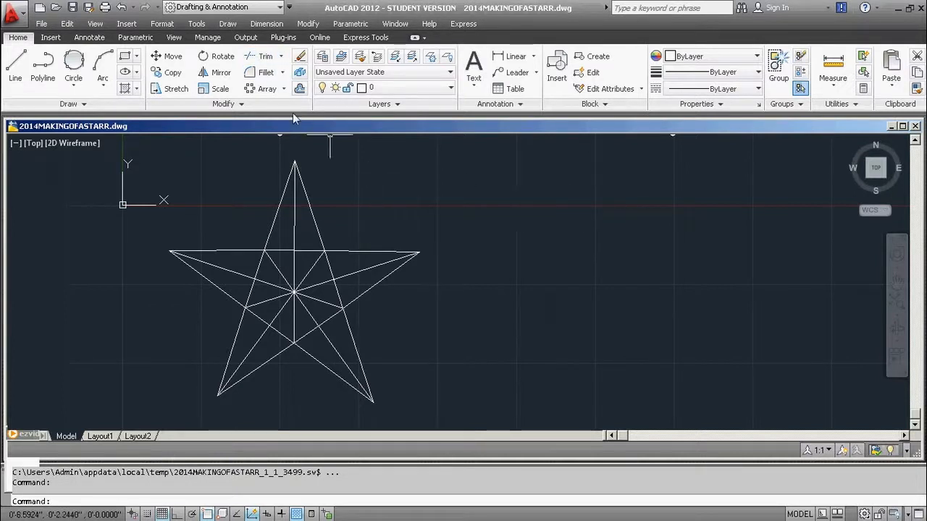
Trim one half of the inner crossing line at the base of each star point, using all the star's lines as cutting edges.
click(267, 63)
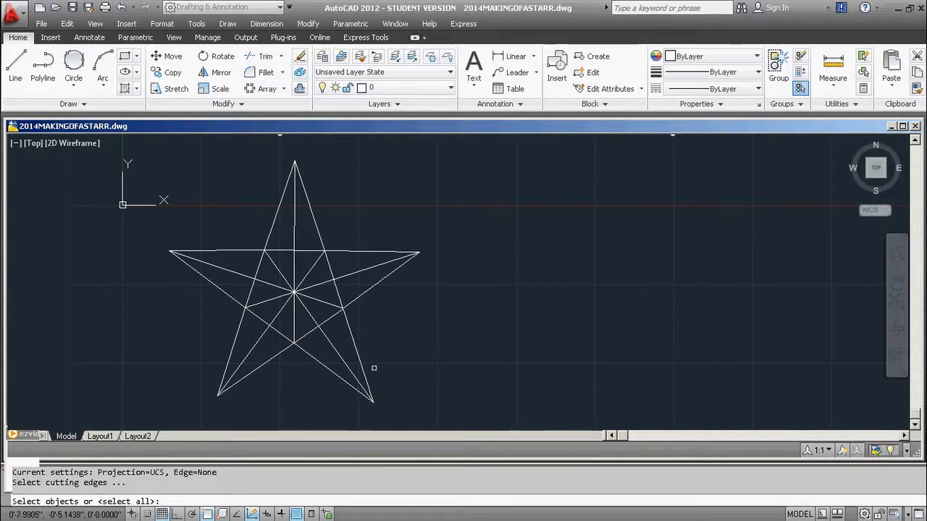
click(416, 369)
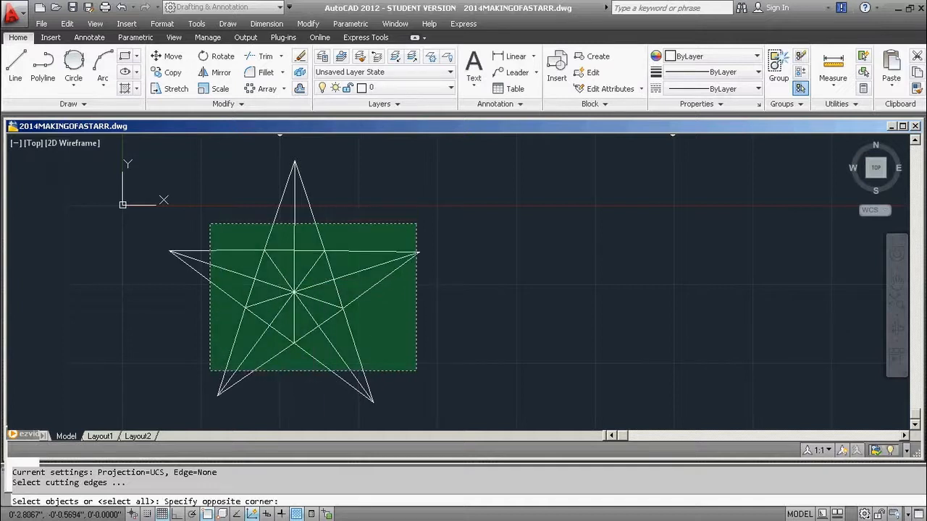
click(203, 225)
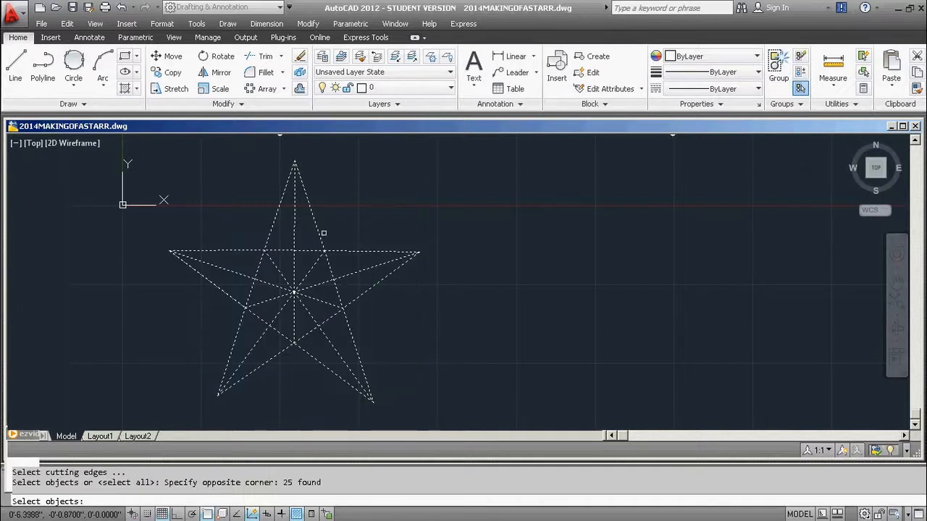
key(Return)
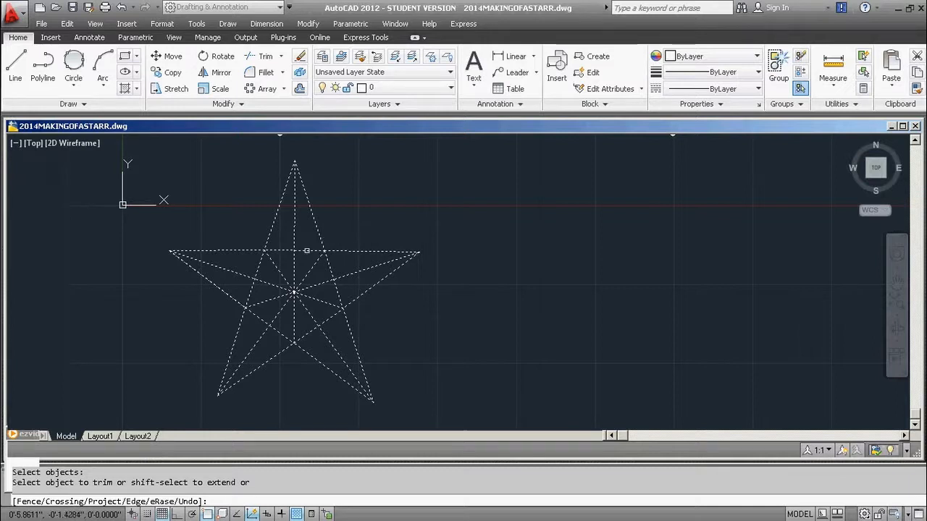
click(306, 250)
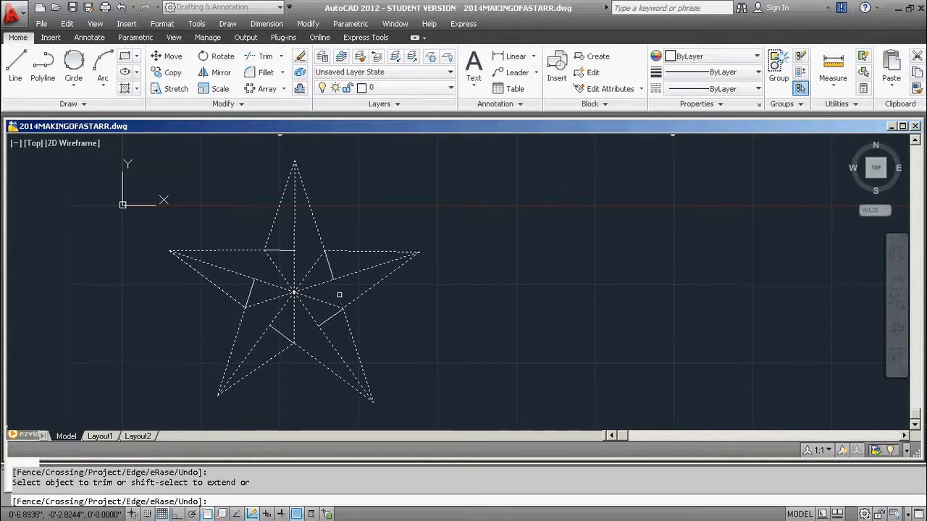
key(Return)
Erase the five leftover inner segments at the bases of the star's points, leaving only the outline and centre lines.
click(330, 265)
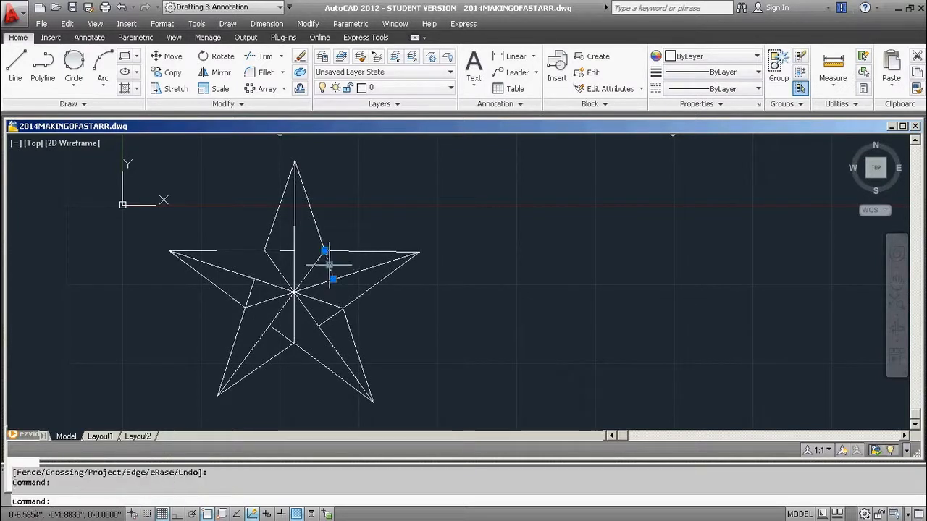
key(Delete)
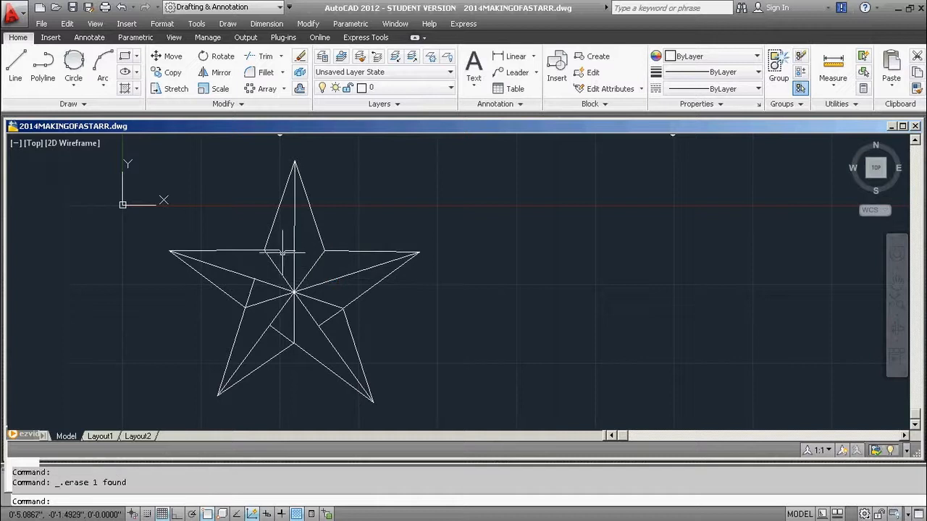
click(278, 254)
key(Delete)
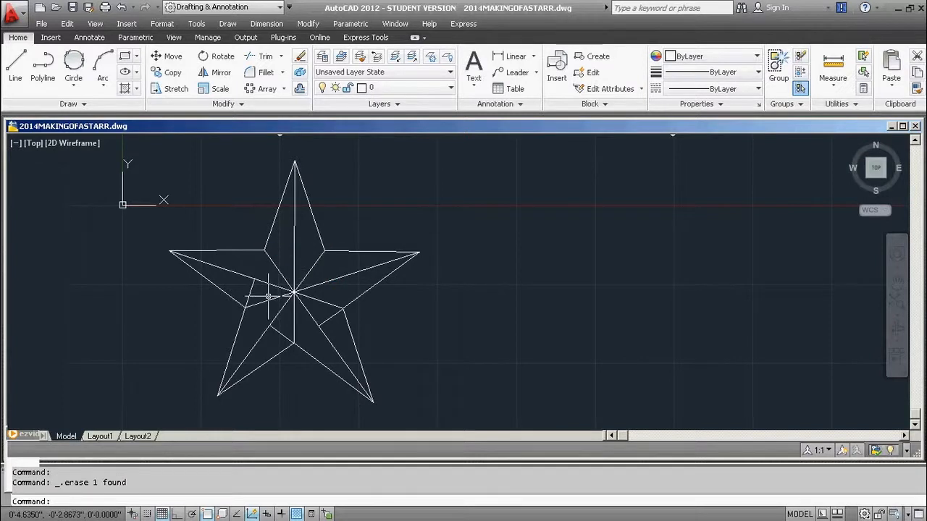
click(249, 290)
key(Delete)
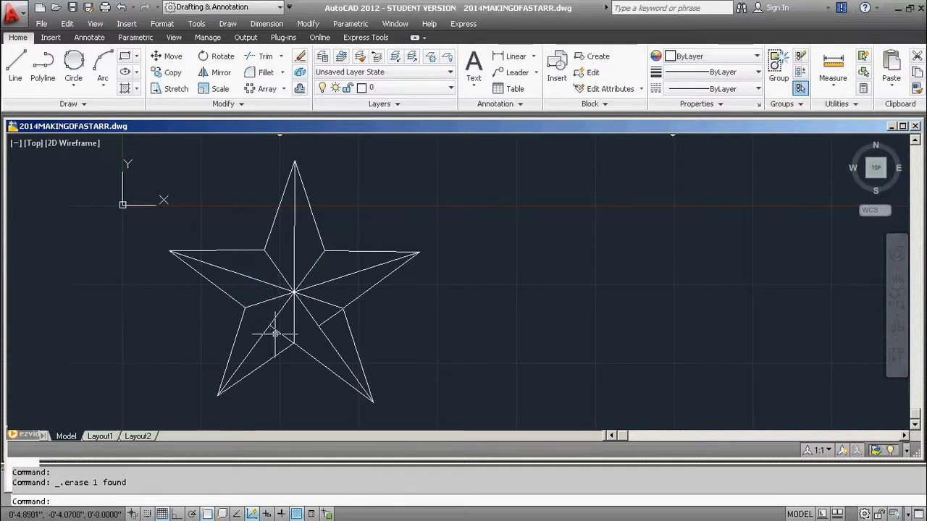
click(276, 329)
key(Delete)
click(330, 317)
key(Delete)
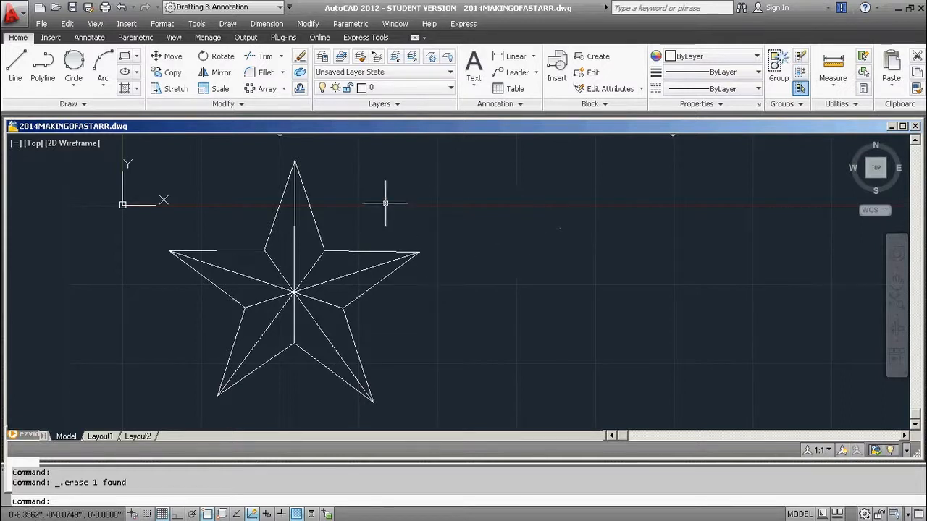
Hatch alternating halves of the five star points with a solid blue fill, starting with the left half of the top point.
click(124, 88)
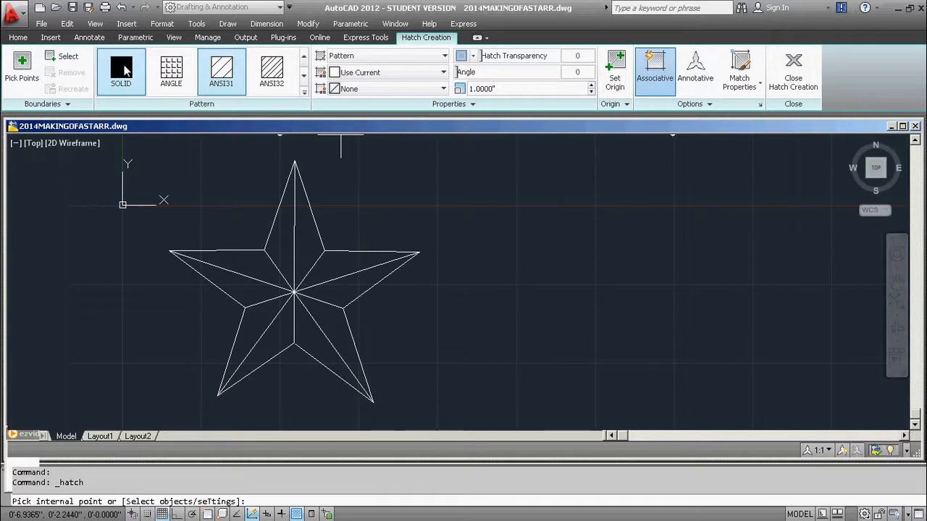
click(122, 71)
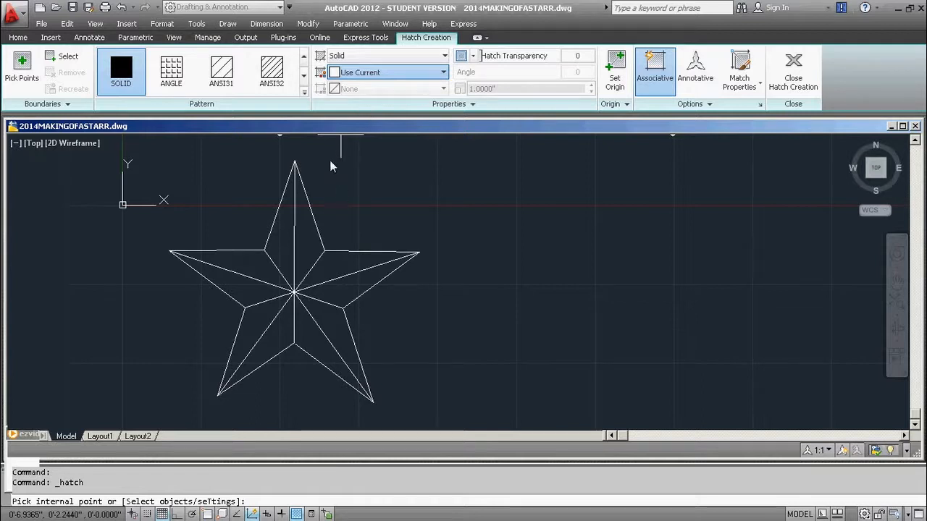
click(336, 203)
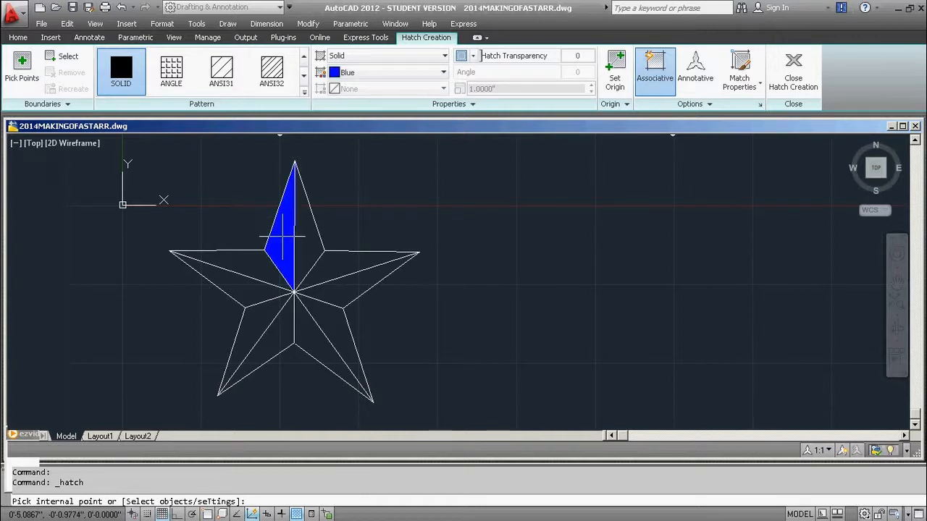
click(283, 235)
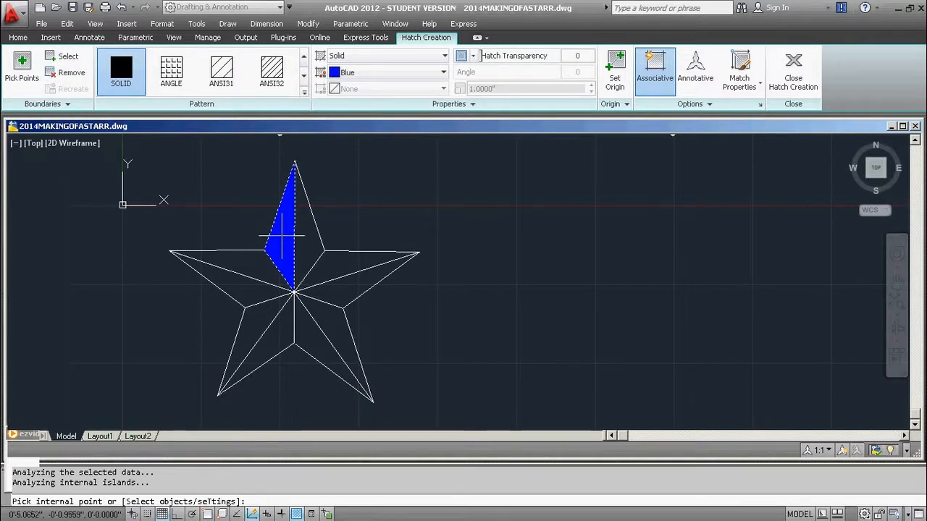
click(246, 286)
click(269, 330)
click(332, 319)
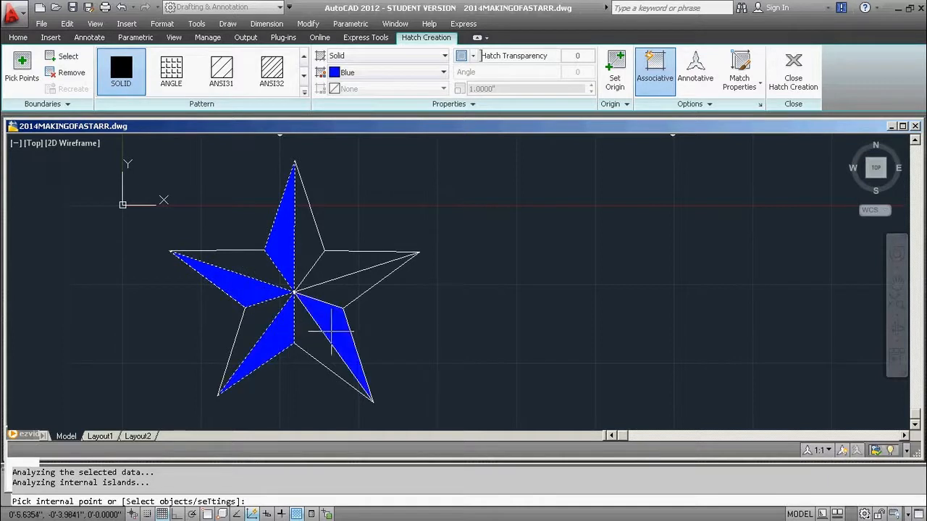
click(345, 265)
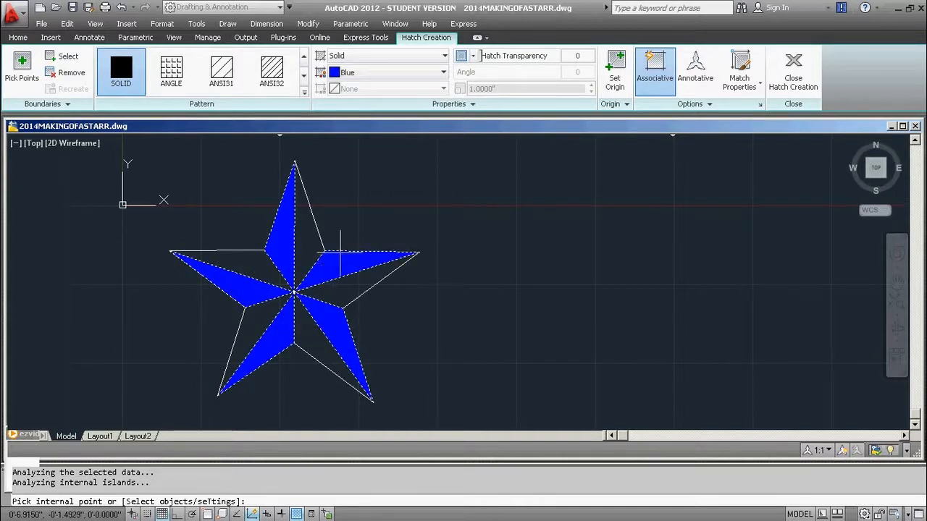
key(Return)
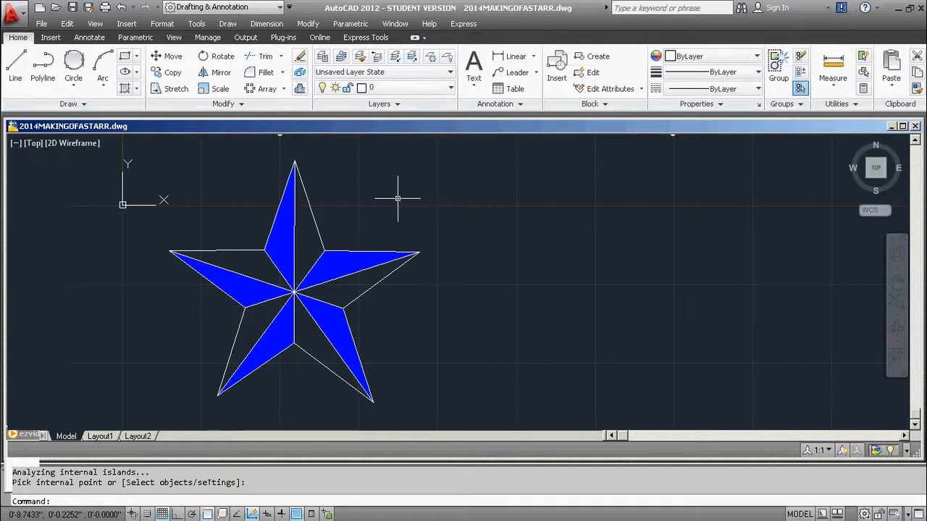
Hatch the remaining five halves of the star points with a solid white fill.
key(Return)
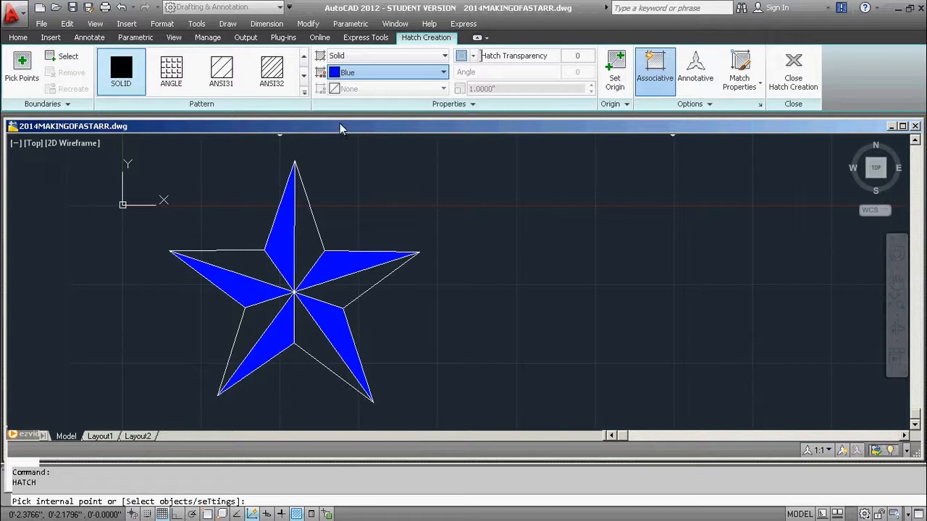
click(345, 241)
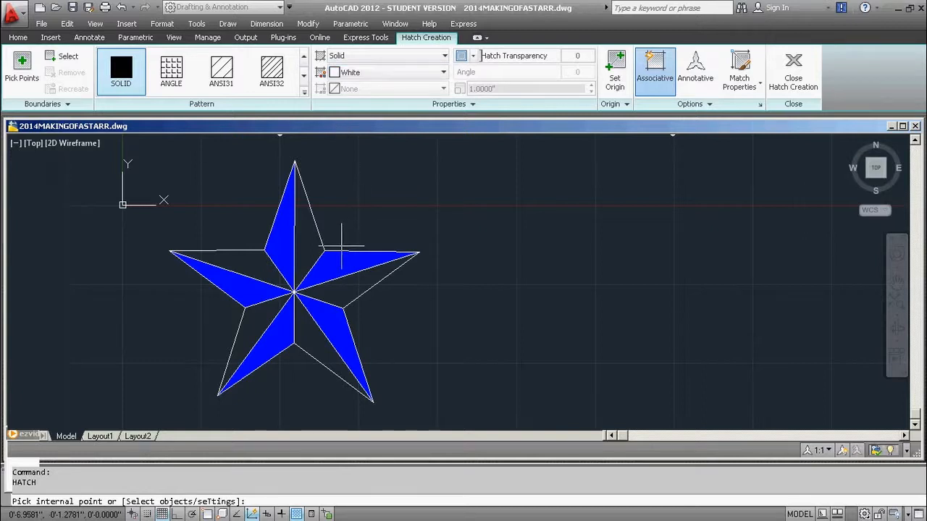
click(304, 245)
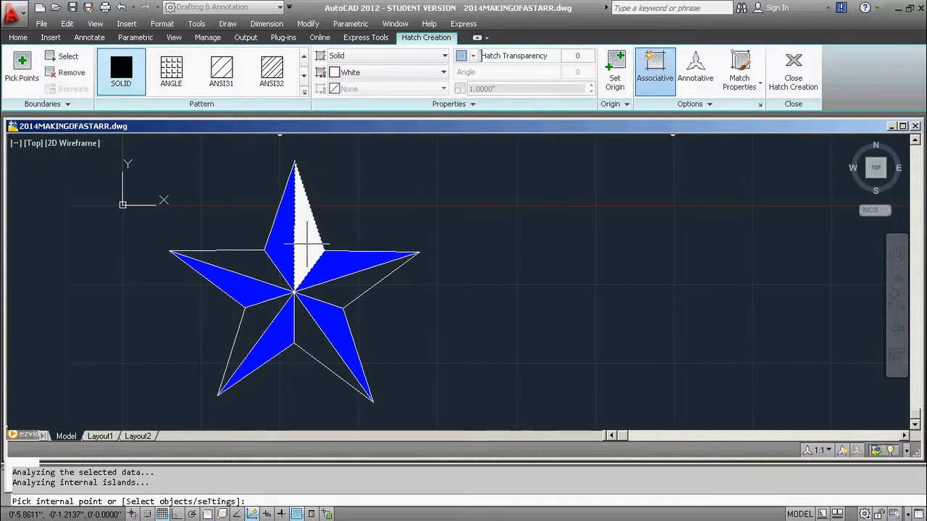
click(246, 257)
click(250, 329)
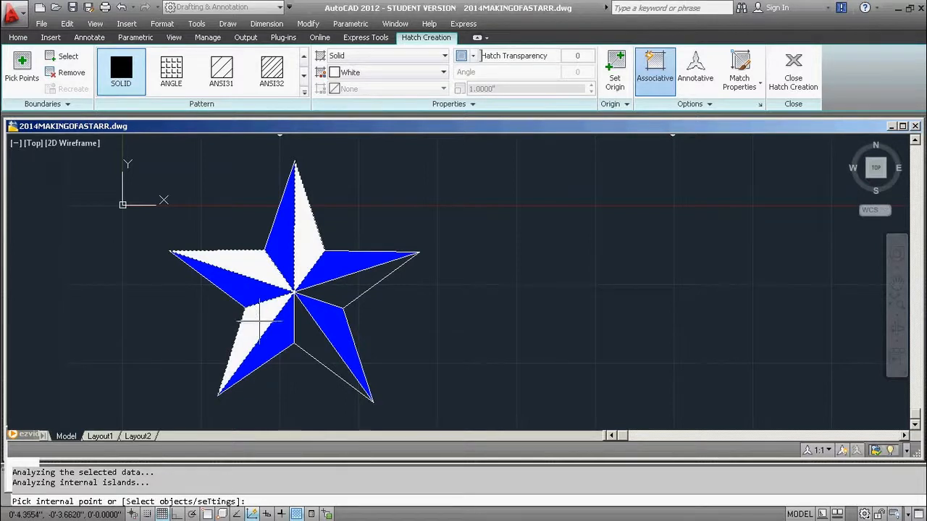
click(301, 337)
click(352, 279)
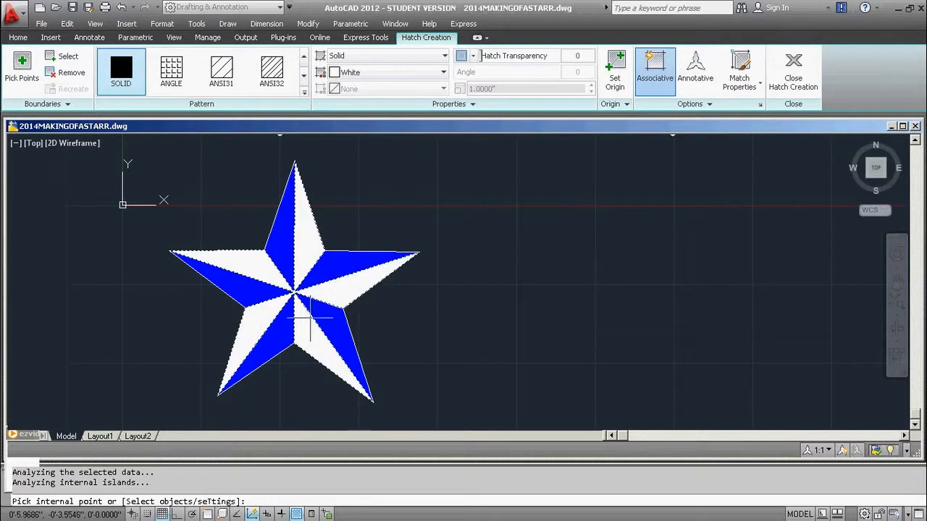
key(Return)
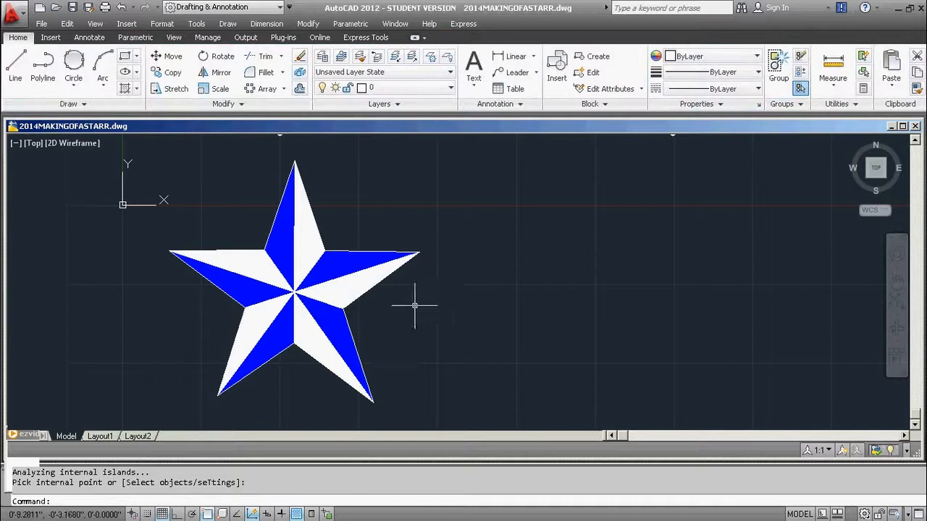